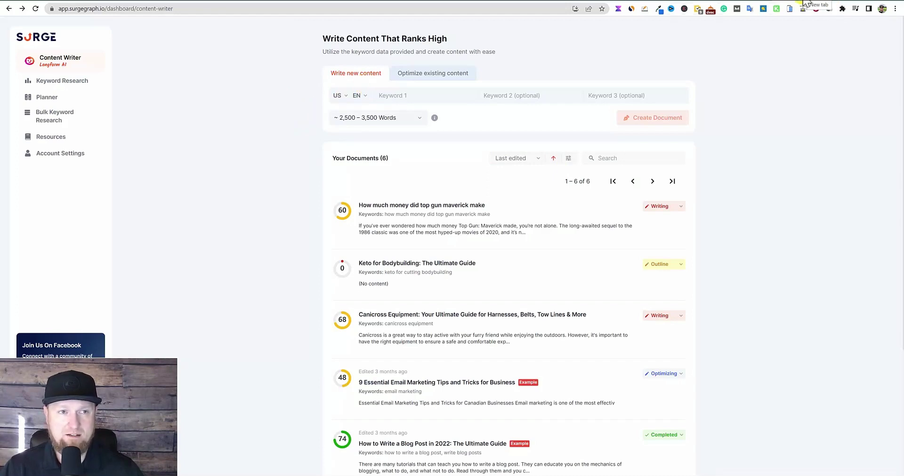
Open surgegraph.io in a new browser tab and go to the Longform AI pricing plans.
key("ctrl+t")
left_click(448, 10)
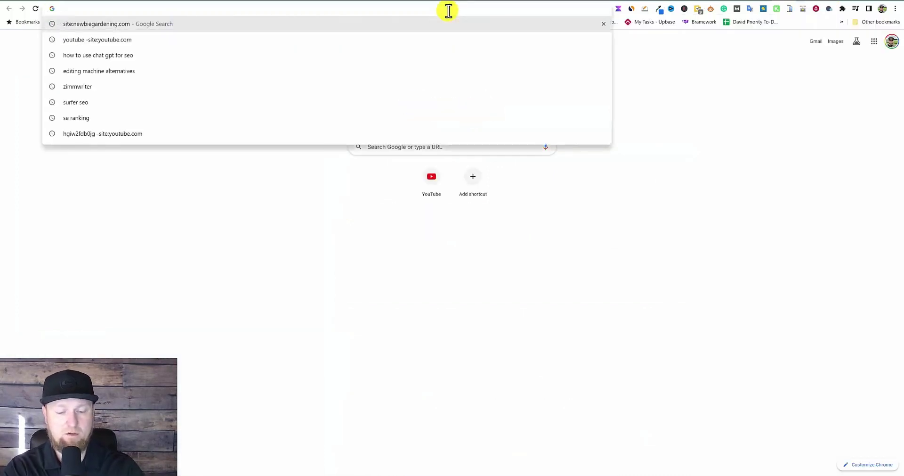
type("surgegraph.io")
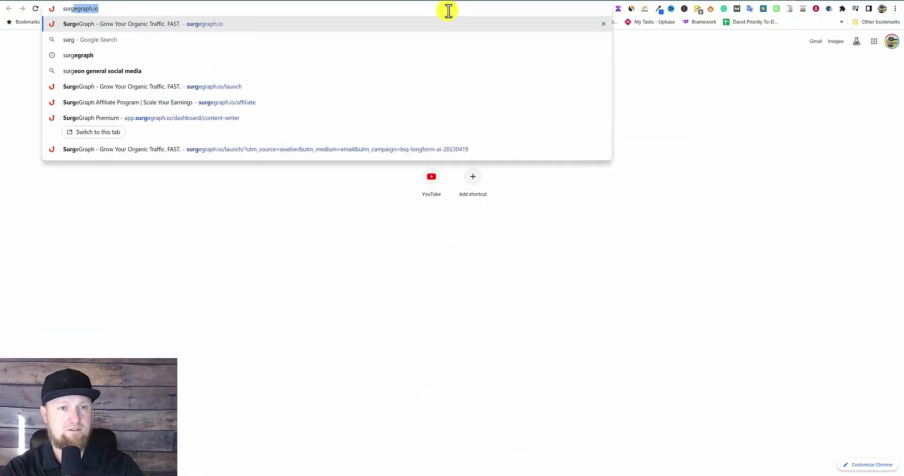
key("Return")
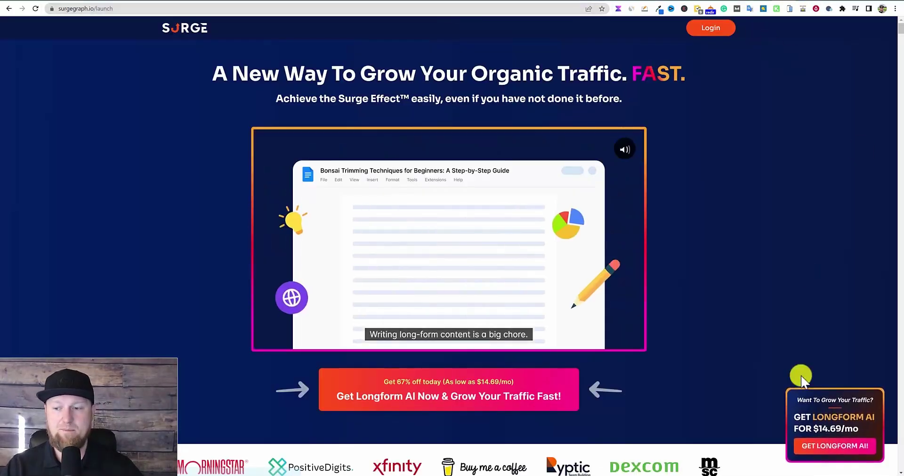
left_click(824, 445)
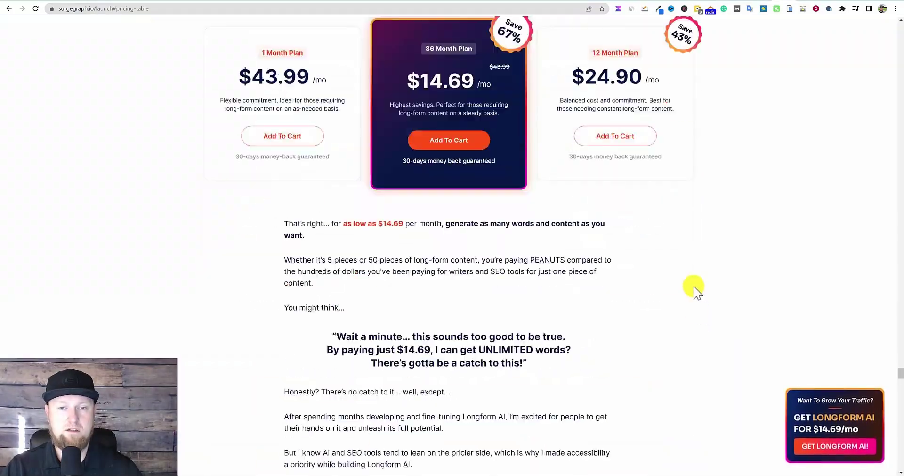
Examine the 1, 36 and 12 month Longform AI plans and the unlimited-words offer described beneath them.
scroll(424, 246, "up", 2)
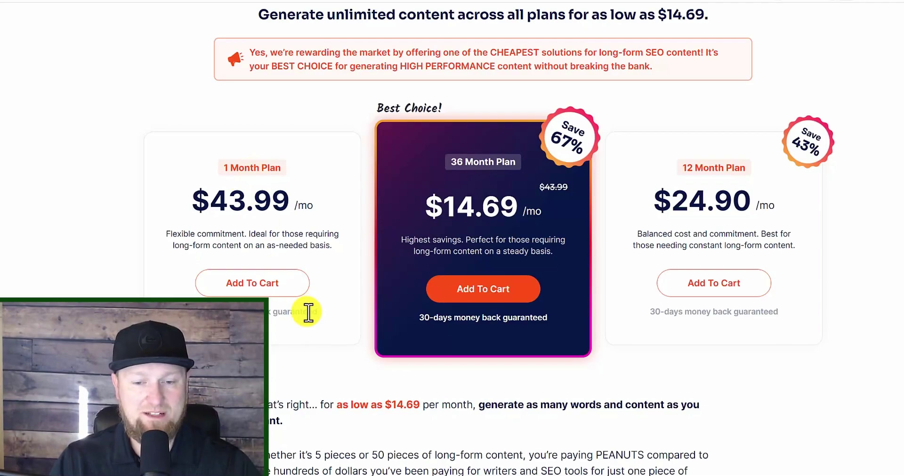
scroll(309, 312, "down", 3)
left_click_drag(498, 465, 644, 464)
scroll(557, 469, "down", 8)
scroll(557, 469, "down", 12)
scroll(560, 466, "up", 16)
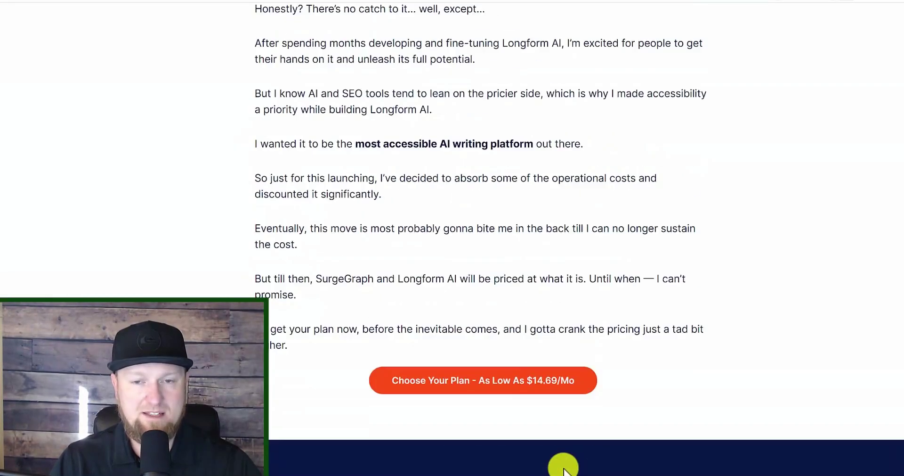
scroll(565, 467, "up", 4)
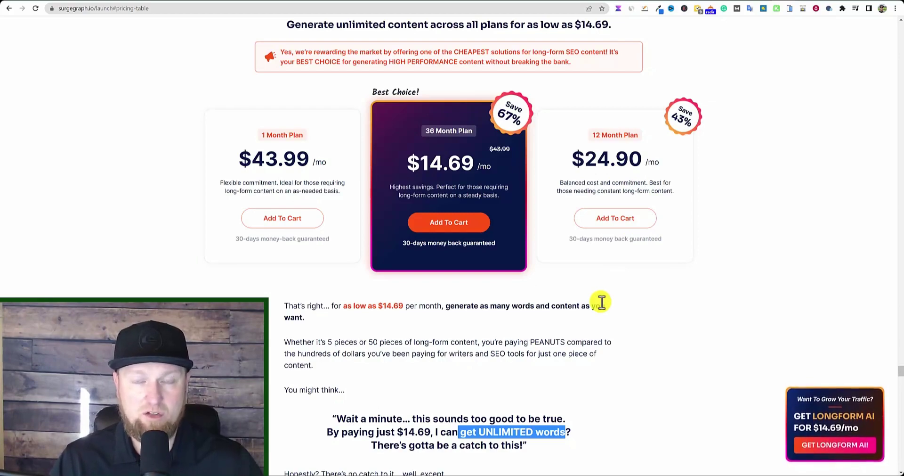
scroll(432, 318, "down", 6)
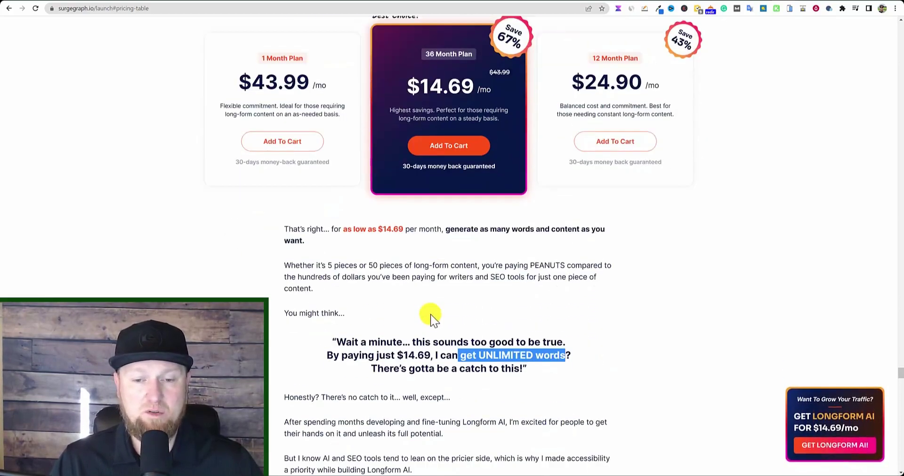
scroll(441, 307, "up", 8)
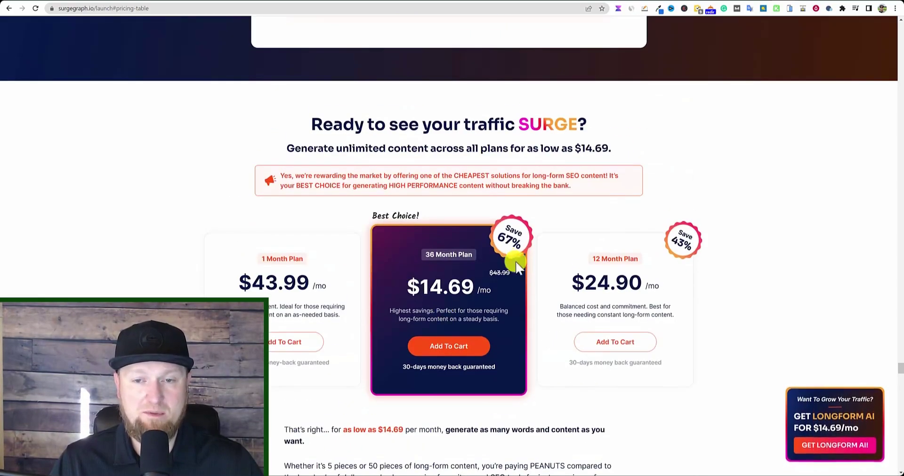
scroll(499, 297, "down", 1)
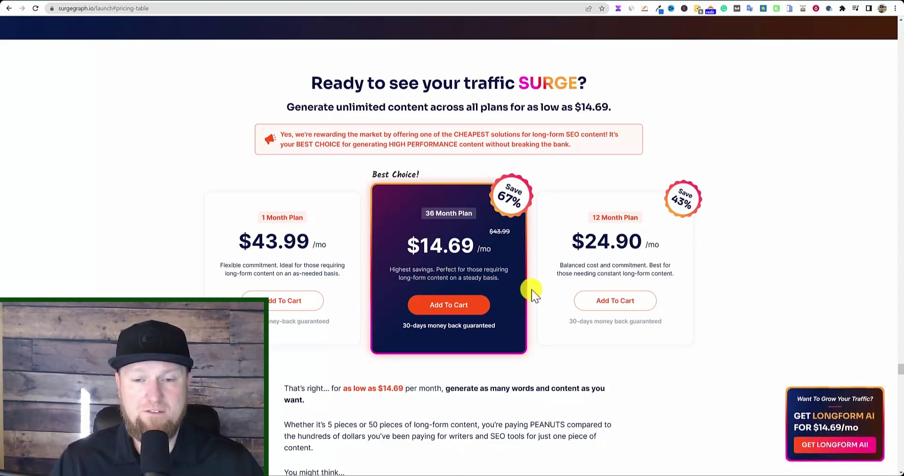
Return to the Content Writer dashboard and review the document list and the status options of the Top Gun Maverick article.
left_click(755, 1)
scroll(598, 346, "down", 2)
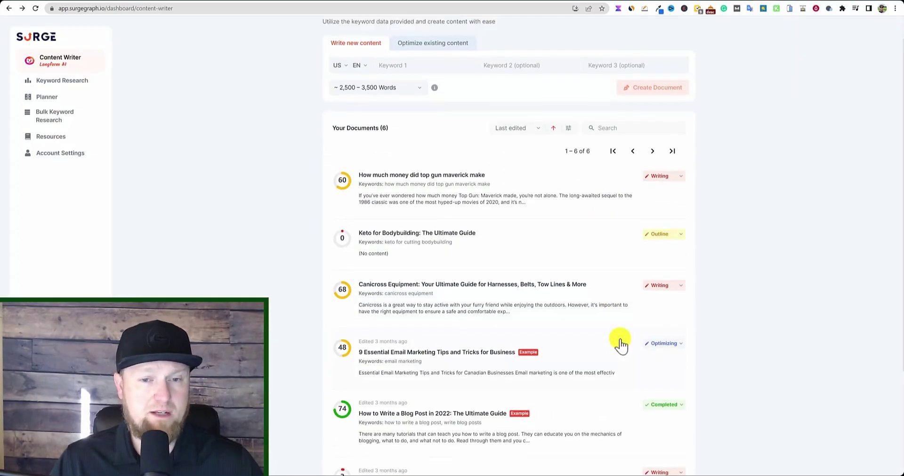
scroll(621, 341, "up", 2)
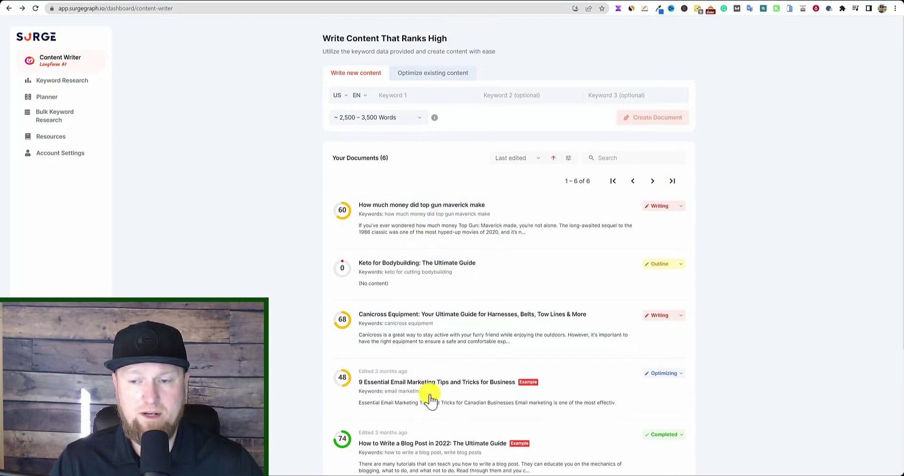
left_click(679, 207)
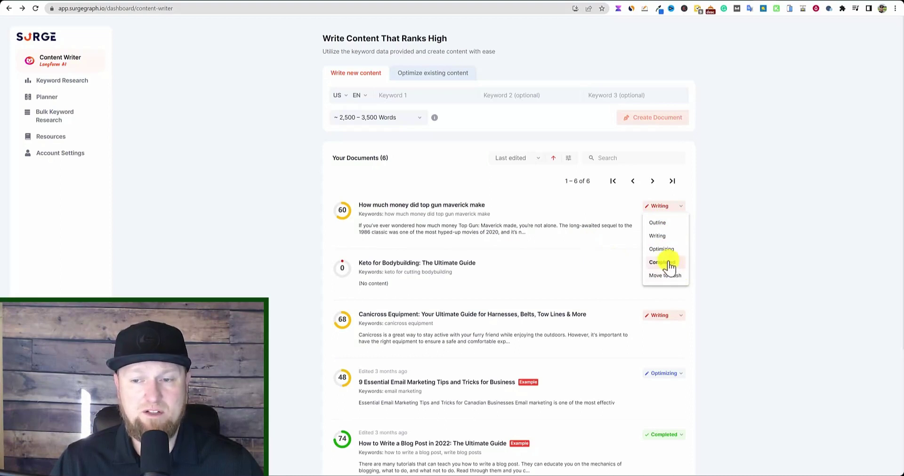
left_click(720, 250)
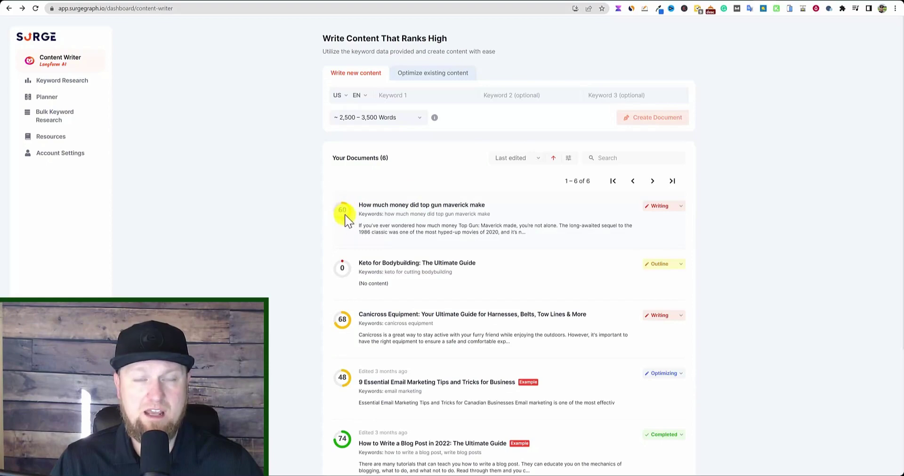
Open the "How much money did top gun maverick make" article and run Auto Optimize from its SEO suggestions.
left_click(391, 206)
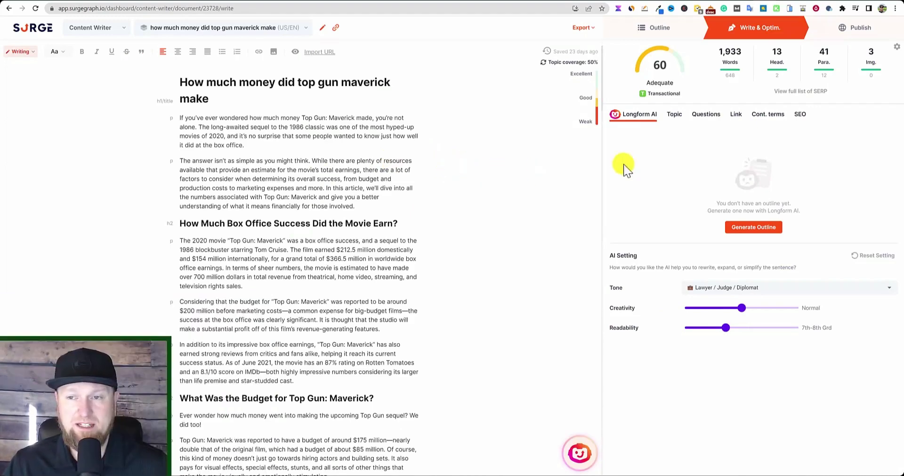
left_click(799, 114)
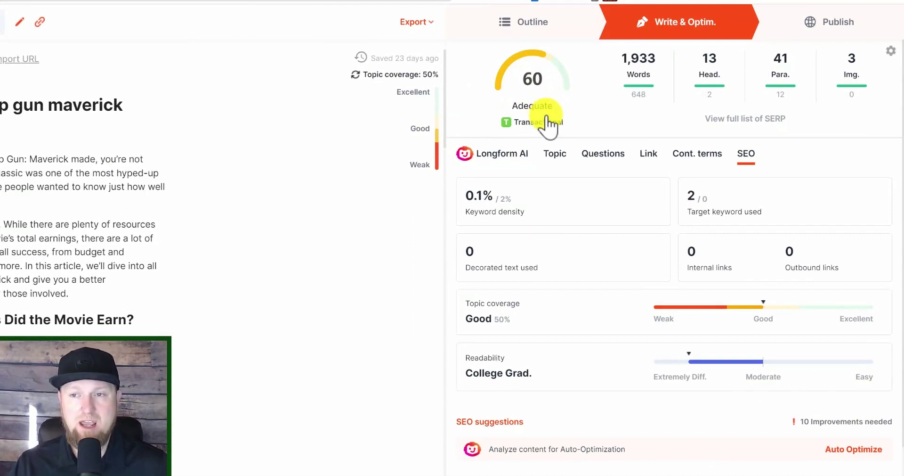
mouse_move(556, 74)
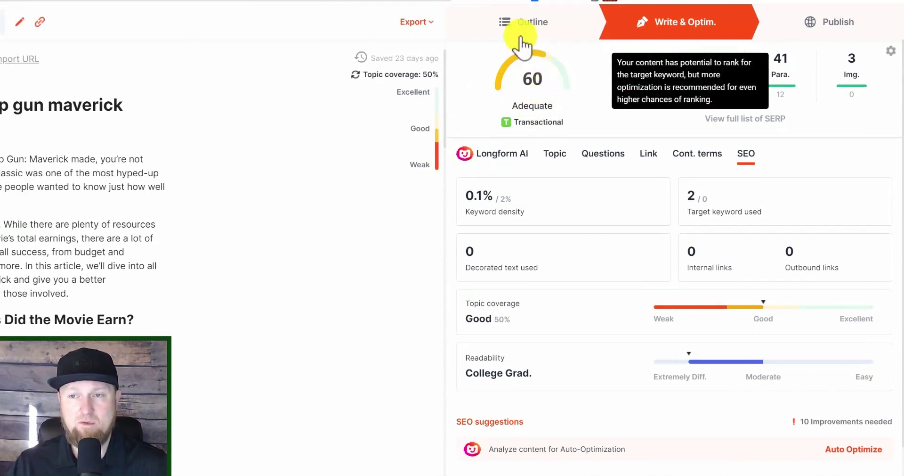
scroll(759, 357, "down", 3)
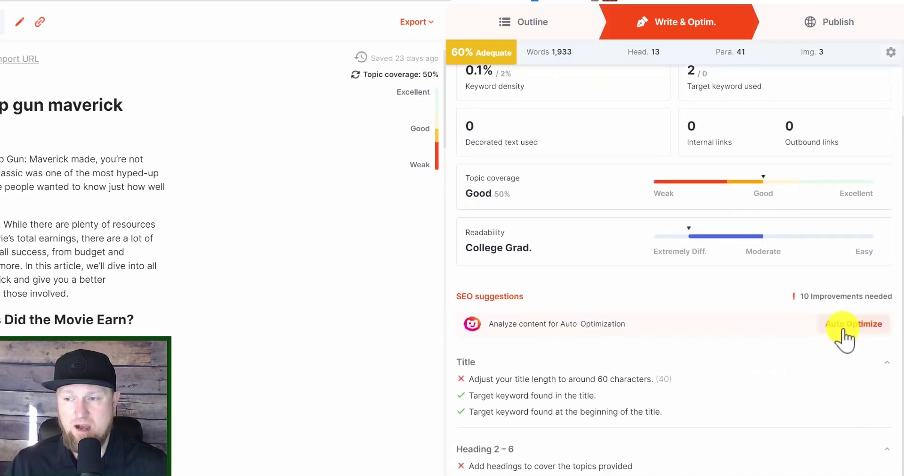
left_click(862, 325)
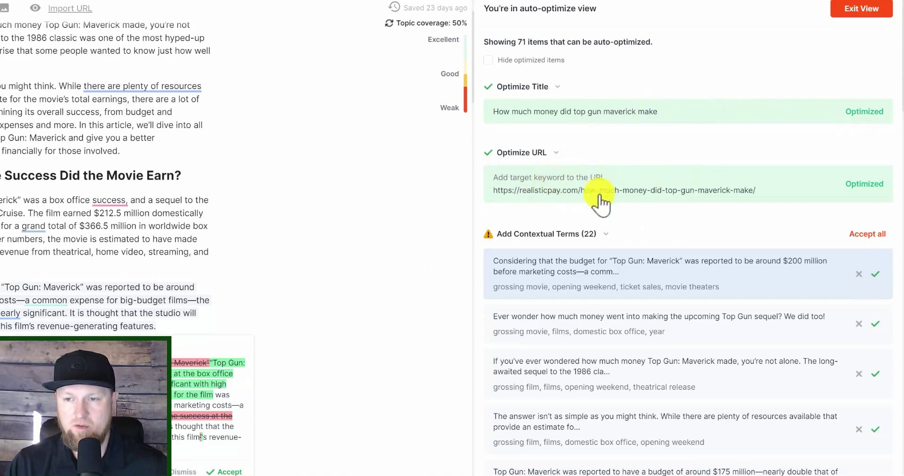
Look through the auto-optimize suggestions for the title, URL, contextual terms and decorations.
scroll(758, 247, "down", 1)
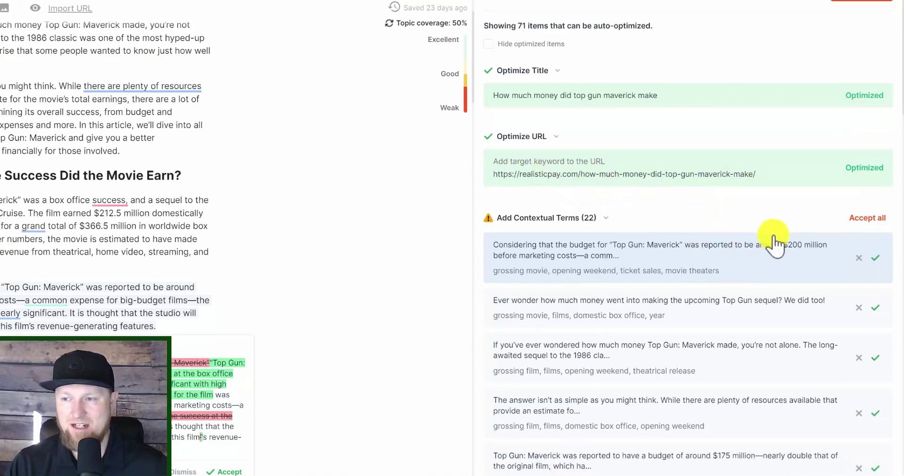
scroll(758, 249, "down", 1)
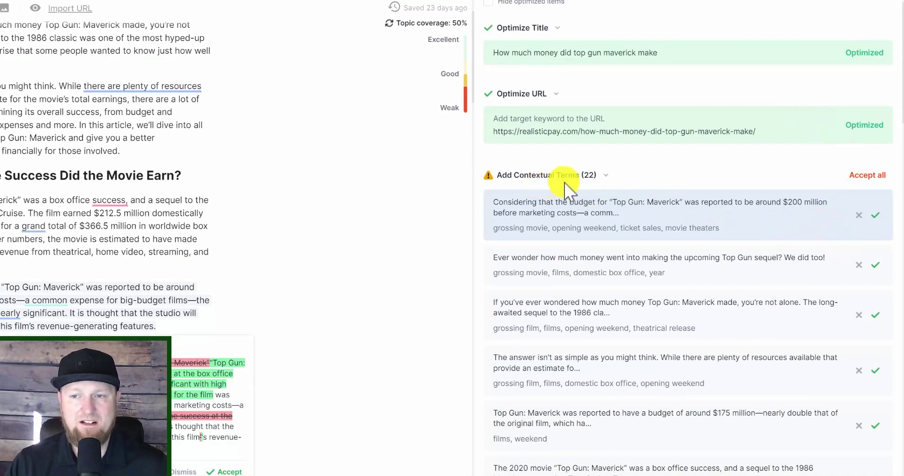
scroll(777, 347, "down", 20)
scroll(795, 412, "down", 8)
scroll(786, 405, "up", 7)
scroll(556, 386, "down", 2)
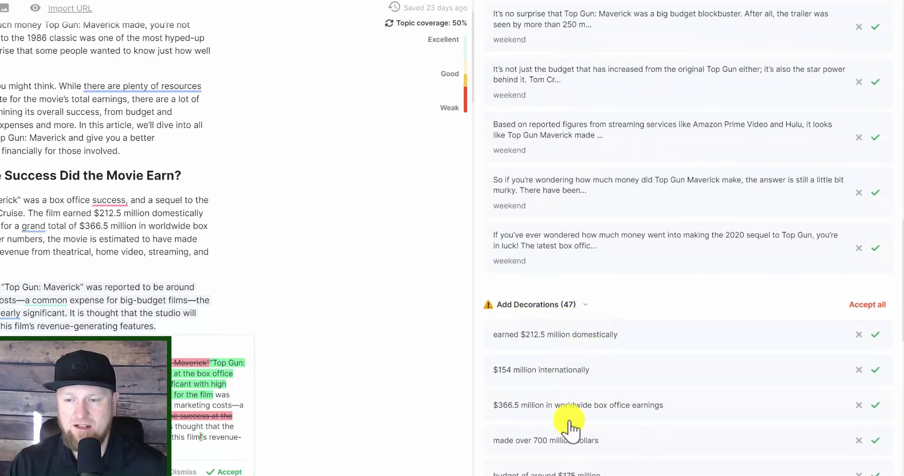
scroll(707, 424, "down", 5)
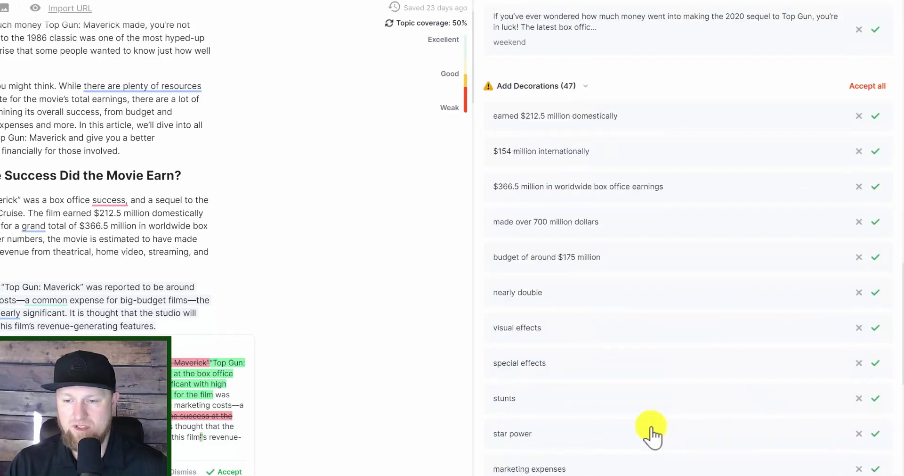
scroll(659, 431, "down", 2)
scroll(623, 464, "up", 15)
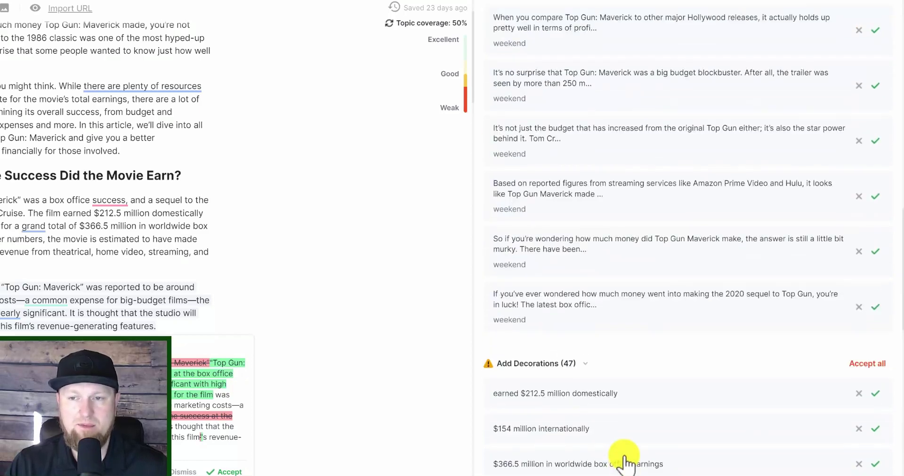
scroll(626, 302, "up", 8)
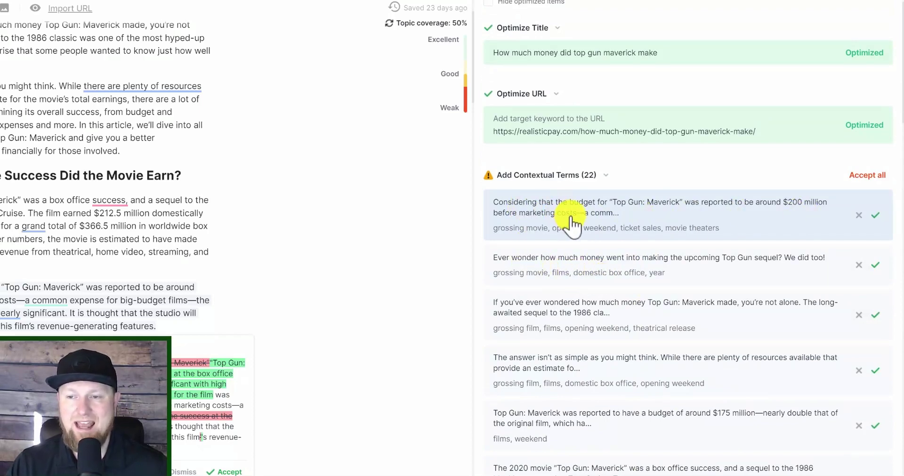
Preview the suggested contextual-term rewrites for the "Ever wonder how much money" paragraph and the $175 million budget paragraph.
left_click(533, 279)
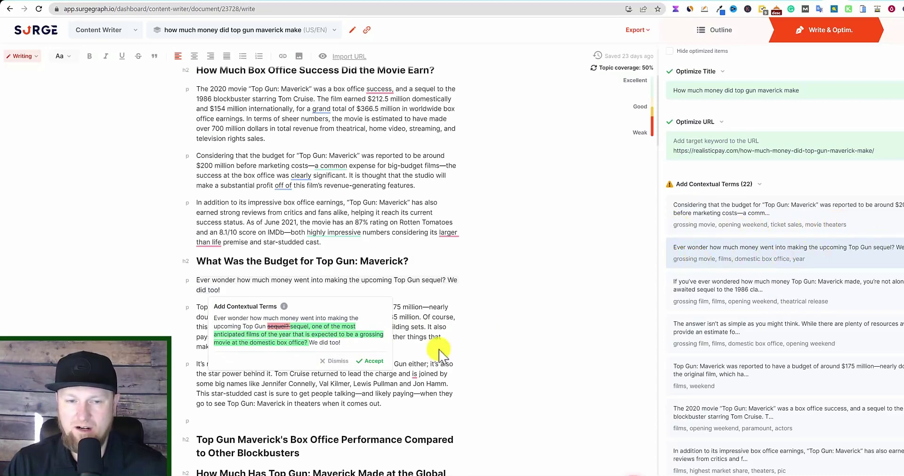
left_click(732, 377)
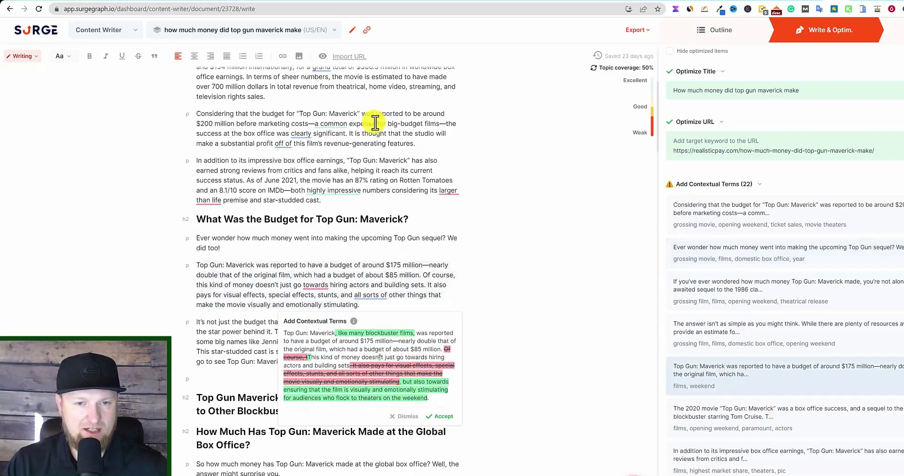
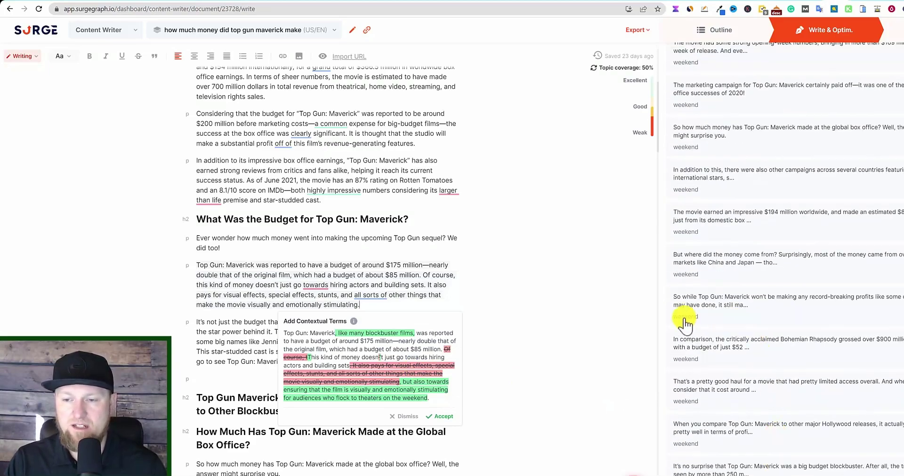
scroll(748, 372, "up", 3)
scroll(753, 372, "up", 4)
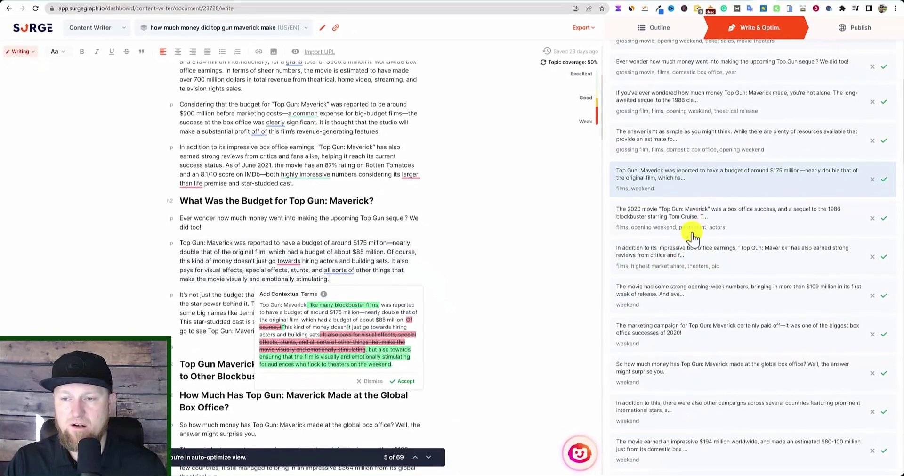
scroll(687, 241, "up", 3)
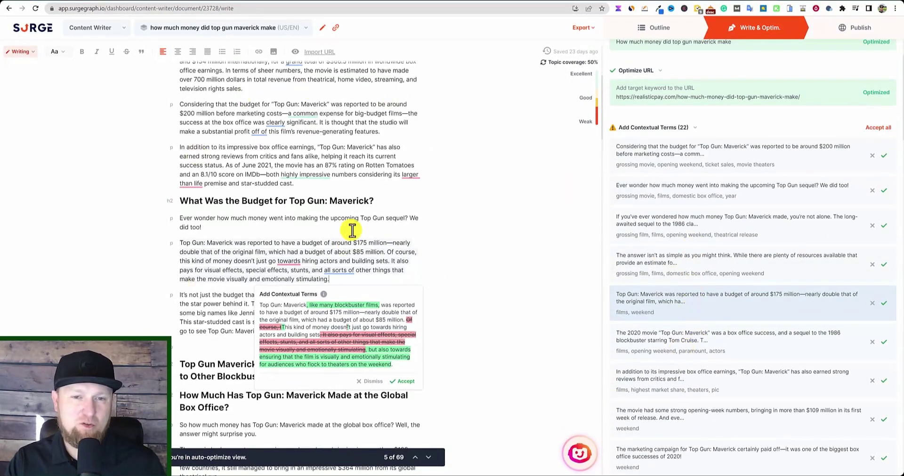
Review and accept the contextual-terms rewrite for the article's opening paragraph, "If you've ever wondered how much money".
left_click(656, 222)
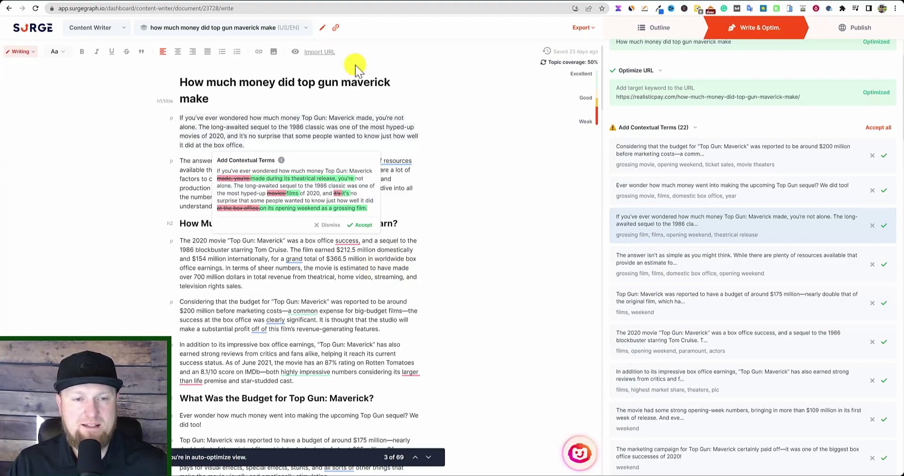
scroll(363, 283, "down", 8)
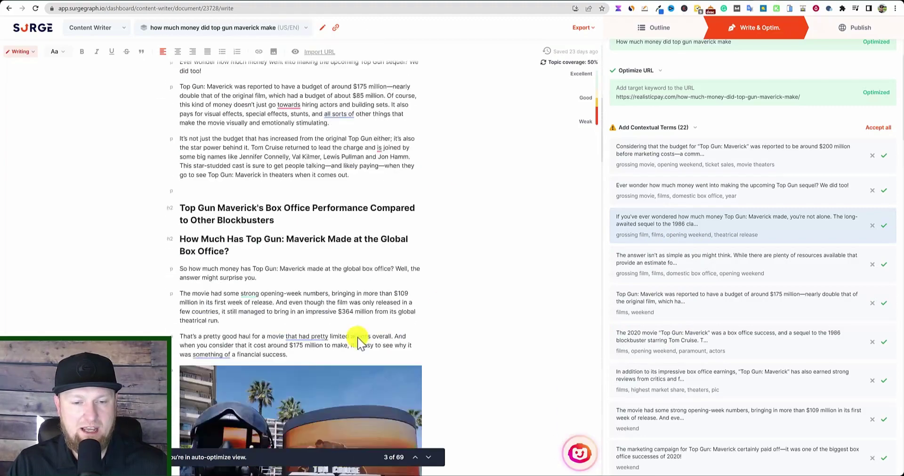
scroll(364, 326, "up", 6)
scroll(364, 326, "up", 3)
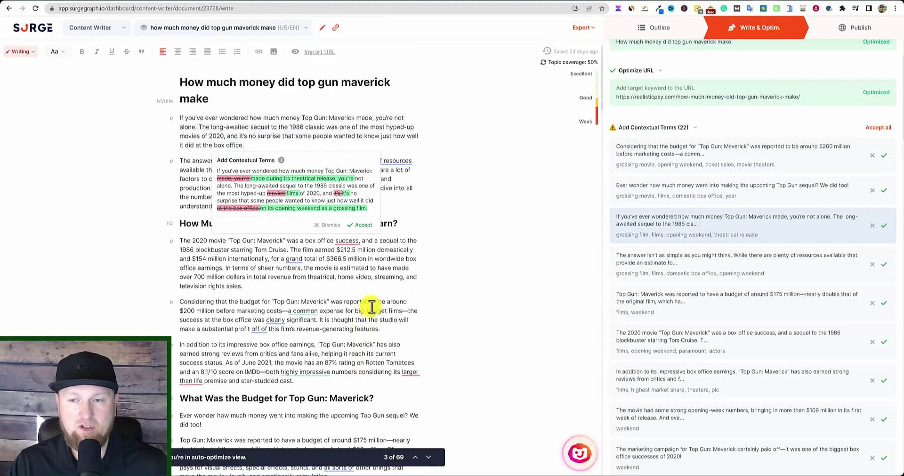
left_click(365, 226)
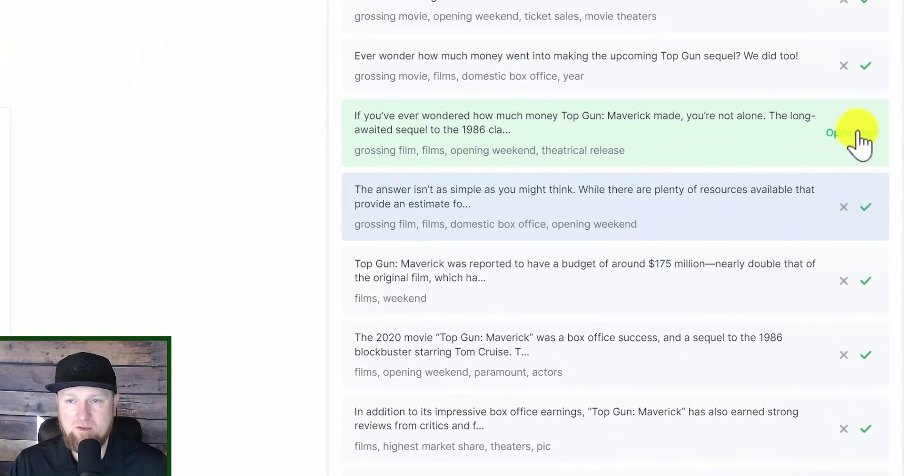
scroll(622, 304, "up", 4)
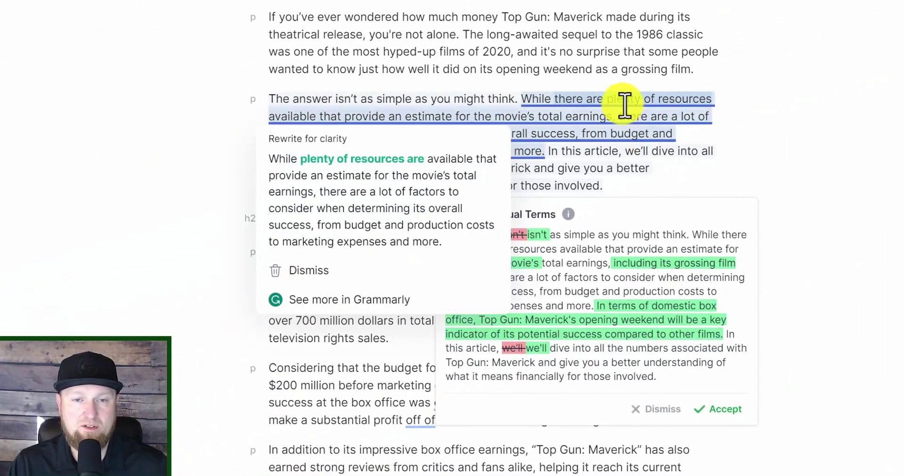
Apply the "plenty of resources are" clarity rewrite in the second paragraph and briefly view the suggestions with optimized items hidden.
left_click(424, 177)
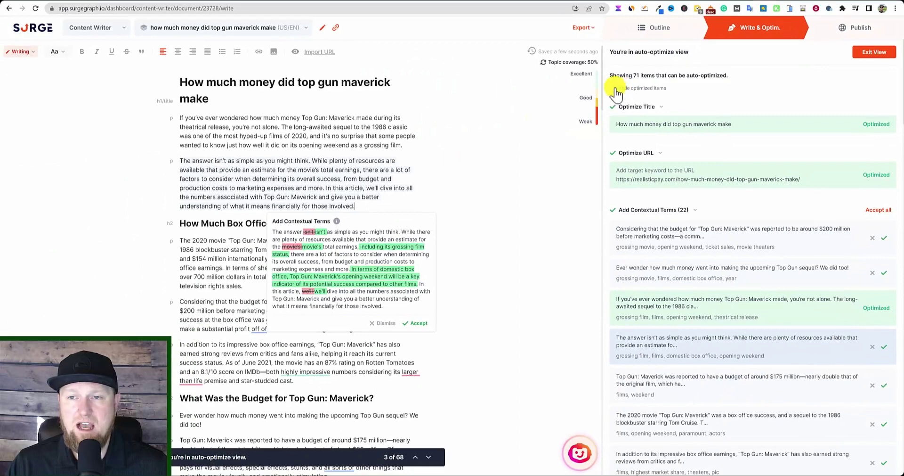
left_click(613, 89)
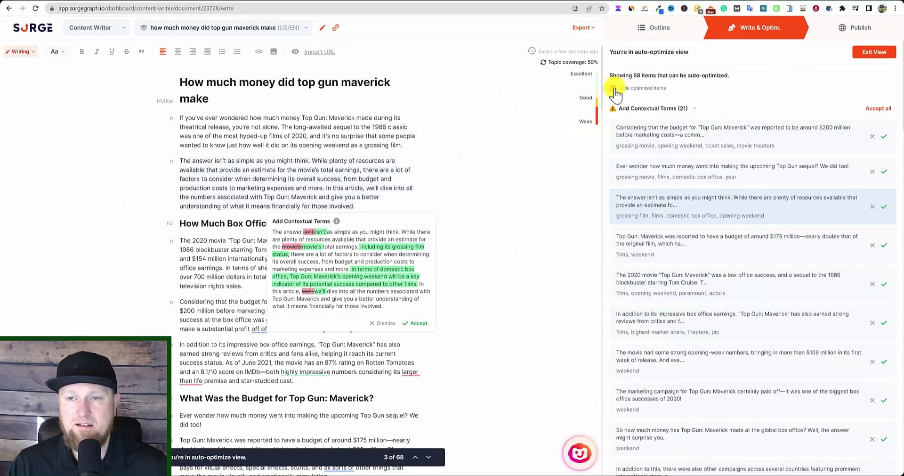
left_click(614, 89)
Preview the contextual-terms rewrites for the "strong opening-week numbers", "But where did the money come from?" and "That's a pretty good haul" paragraphs.
scroll(744, 229, "down", 5)
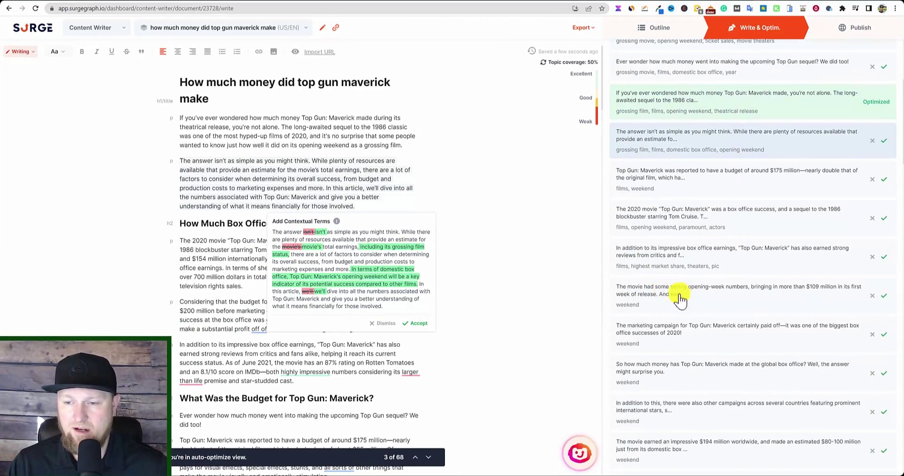
left_click(681, 298)
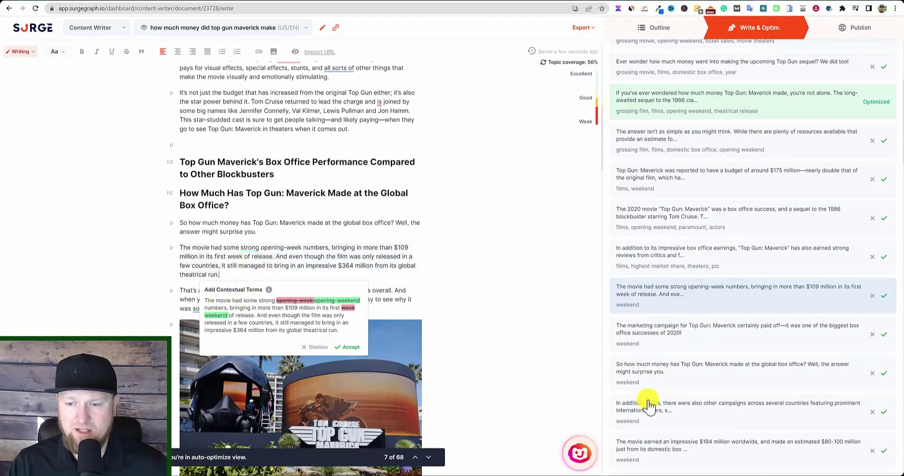
scroll(648, 404, "down", 4)
left_click(665, 334)
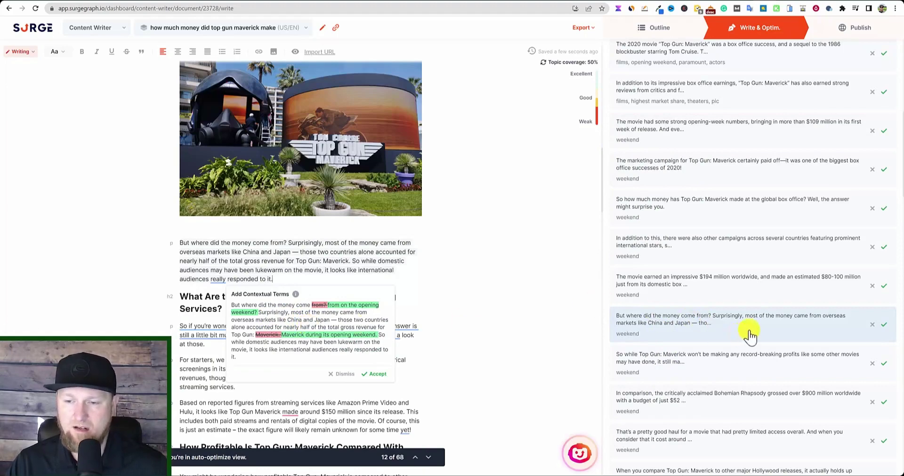
scroll(750, 335, "down", 4)
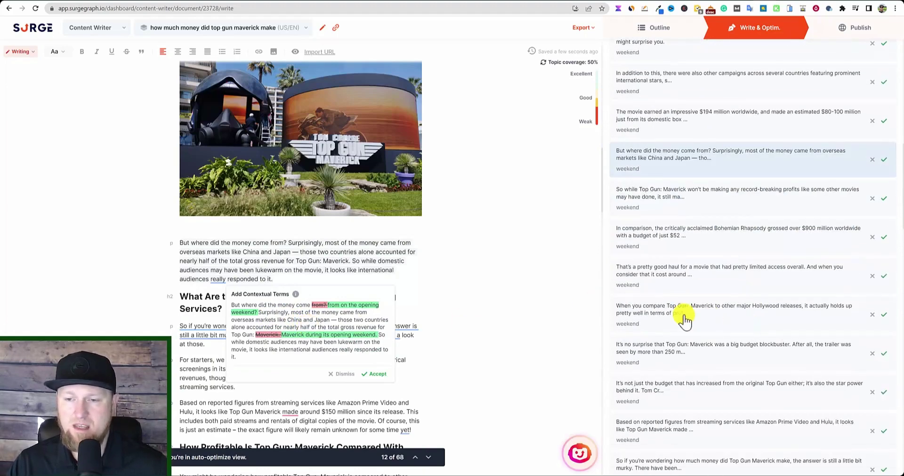
left_click(639, 289)
scroll(702, 320, "down", 6)
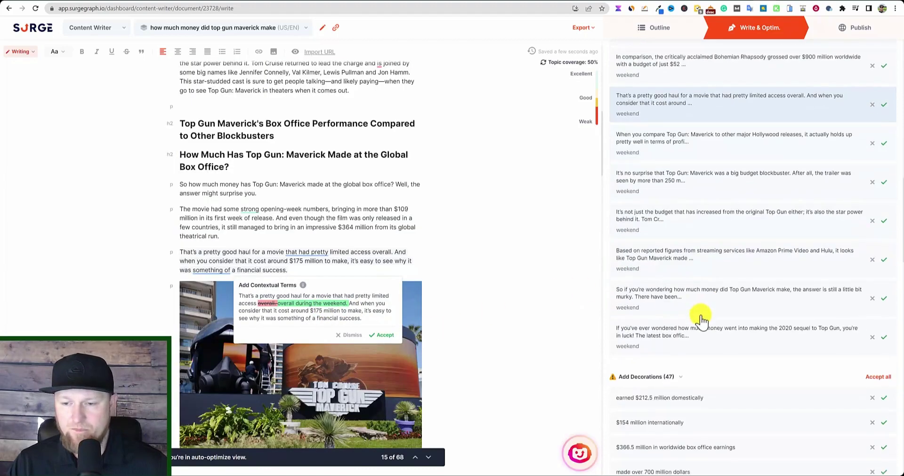
Accept all the suggested contextual-term rewrites at once.
scroll(701, 320, "up", 4)
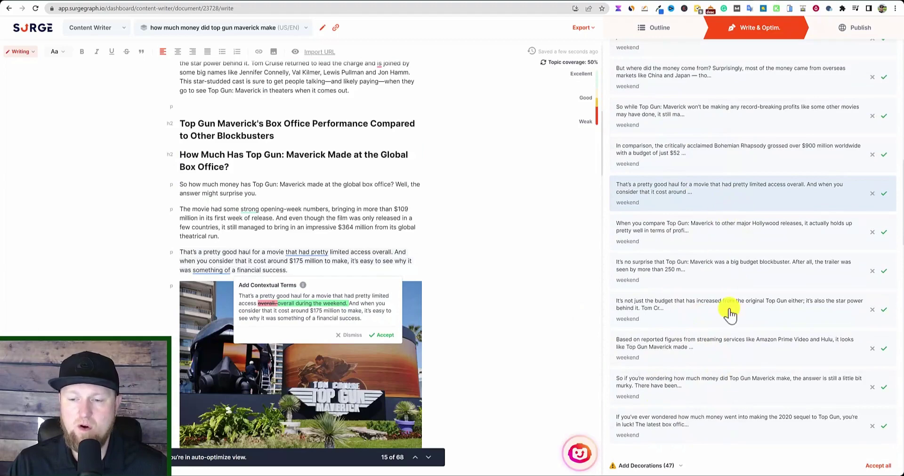
scroll(718, 319, "down", 4)
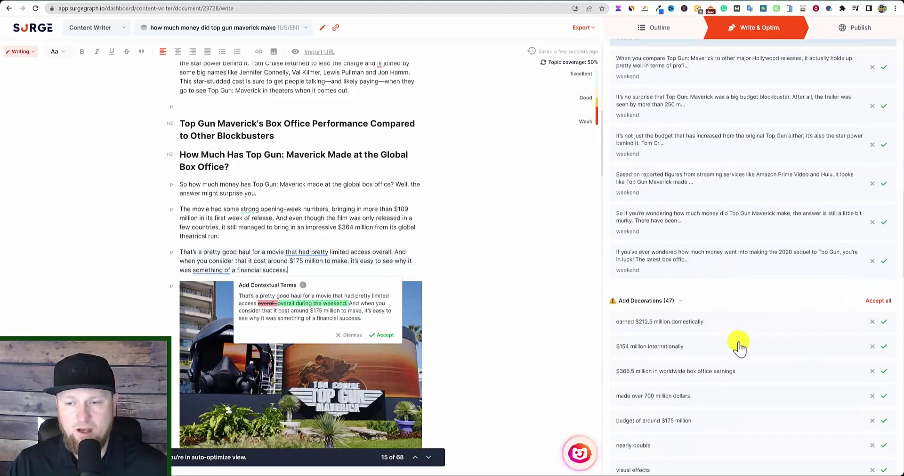
scroll(763, 338, "up", 15)
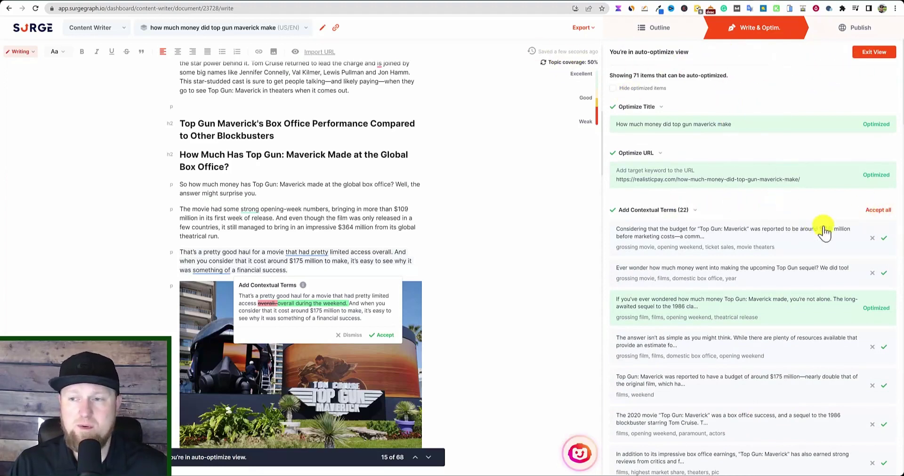
left_click(879, 211)
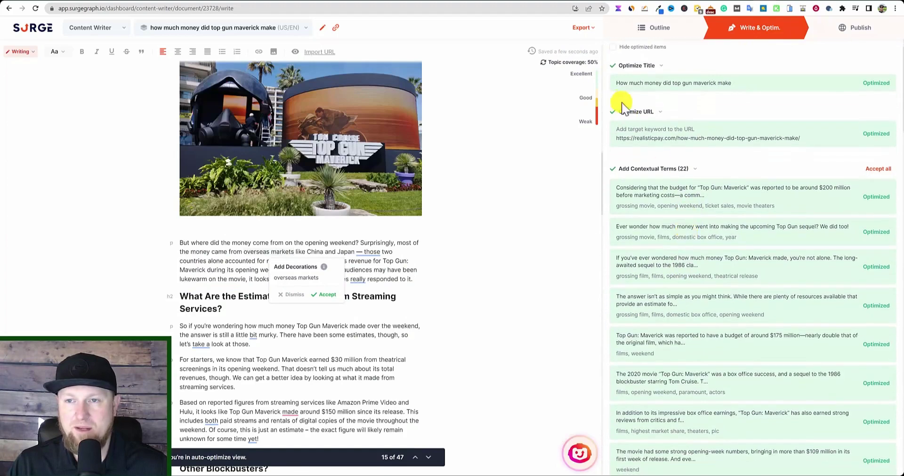
Hide the optimized items and look through the remaining decoration suggestions.
left_click(615, 89)
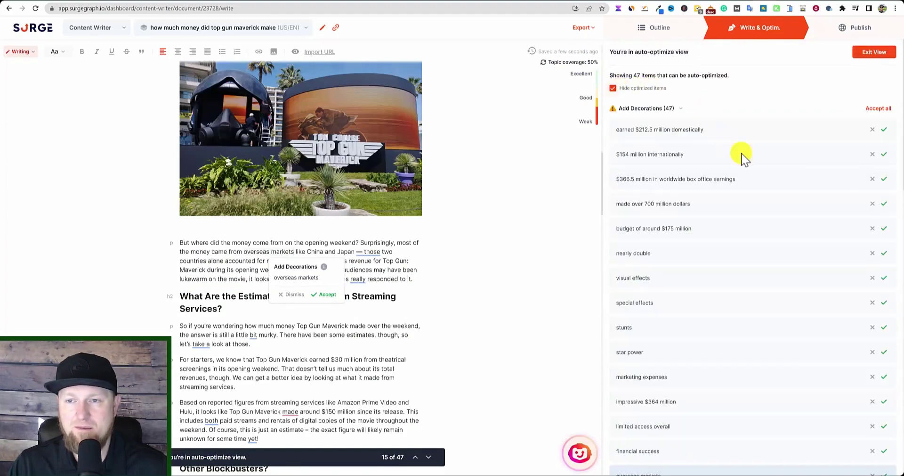
scroll(767, 214, "down", 5)
scroll(772, 231, "down", 7)
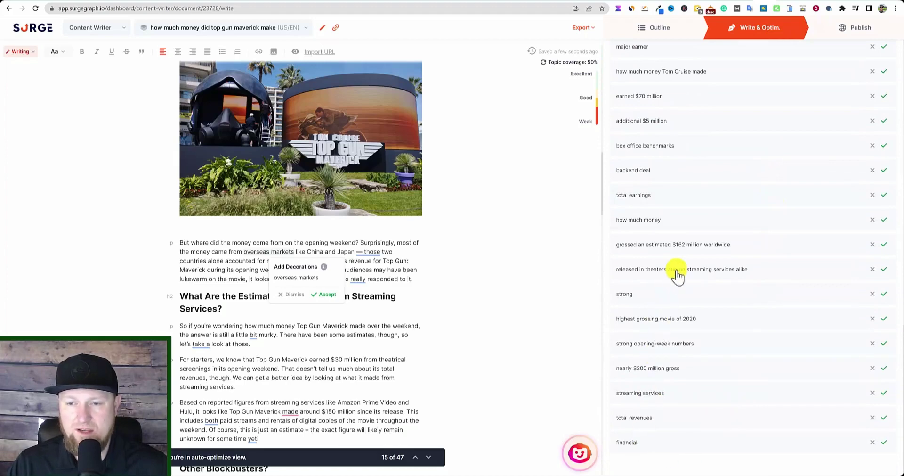
scroll(710, 266, "up", 13)
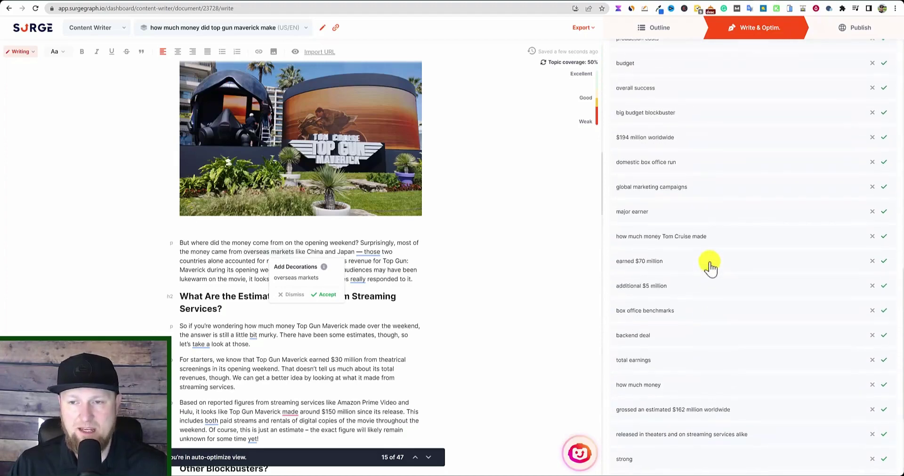
scroll(711, 266, "up", 3)
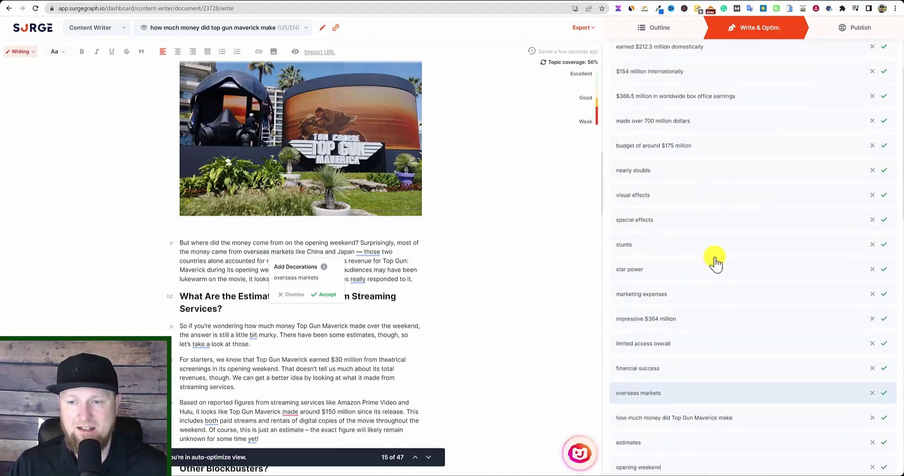
Accept the suggested decorations for "special effects" and "stunts" in the article.
left_click(653, 221)
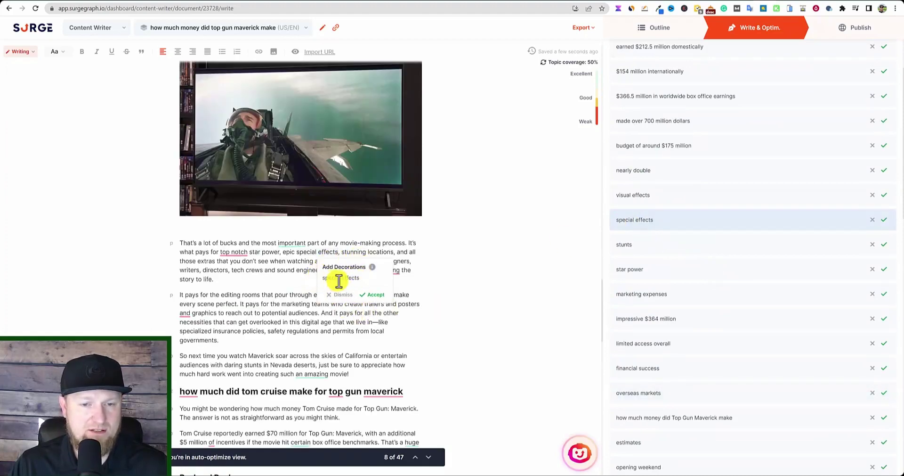
left_click(376, 296)
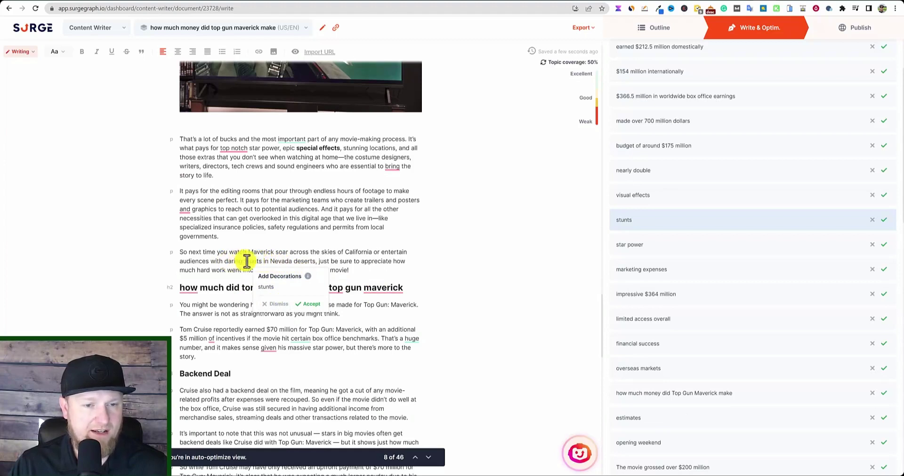
key("ctrl+m")
left_click(360, 253)
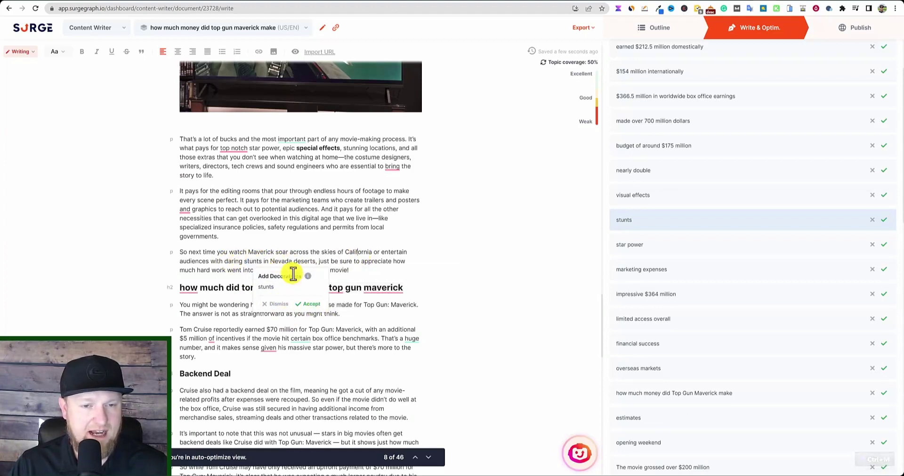
left_click(310, 304)
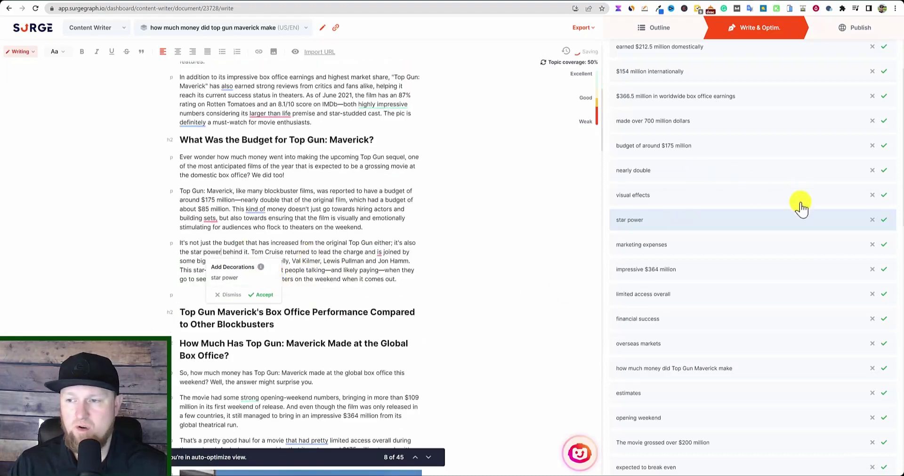
Accept all remaining decoration suggestions and exit the auto-optimize view.
scroll(805, 202, "up", 2)
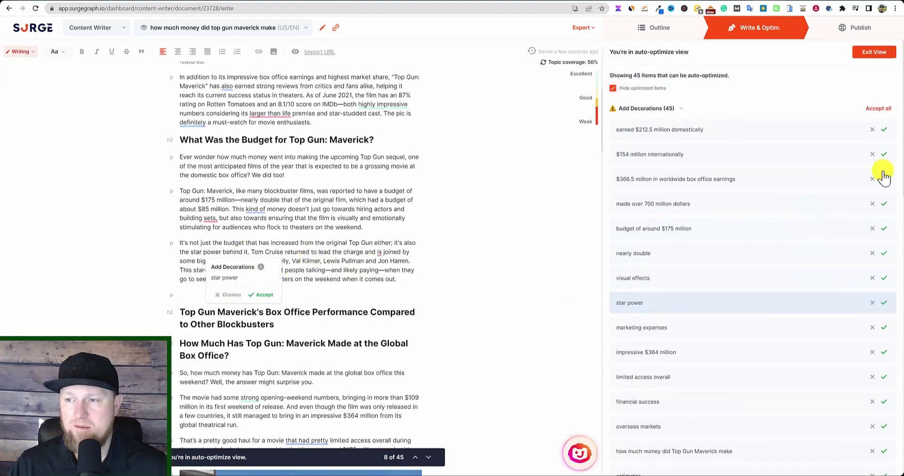
left_click(879, 109)
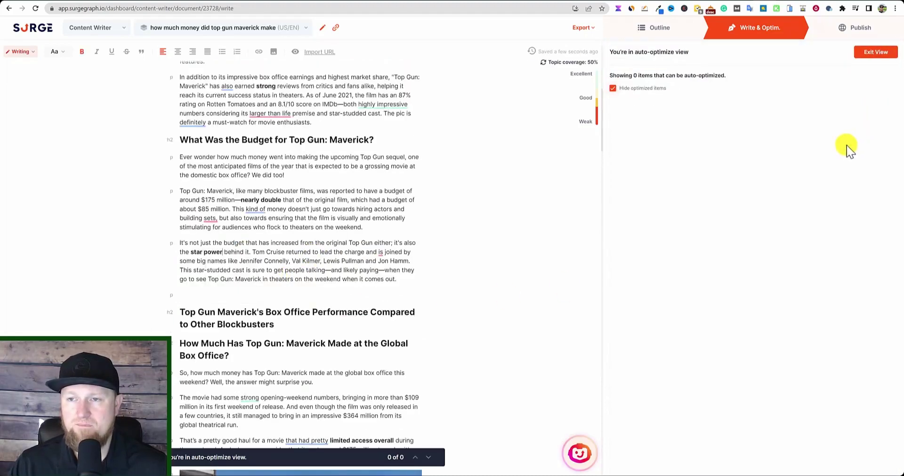
left_click(877, 53)
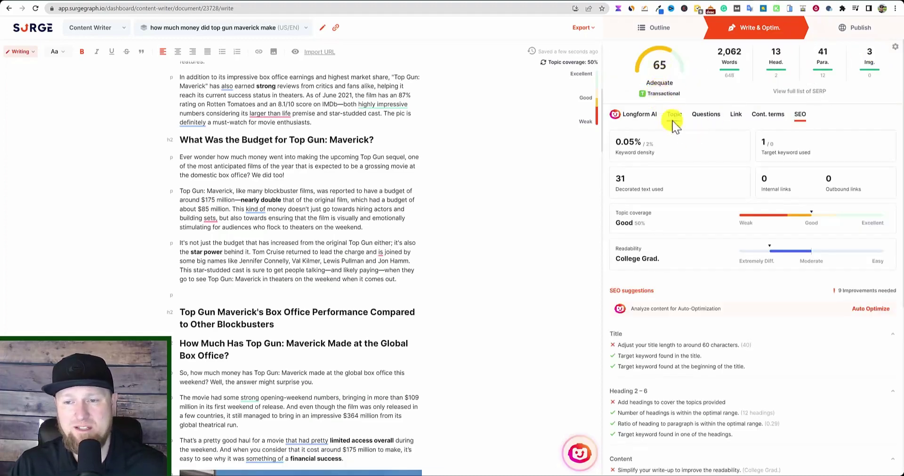
Review the article's remaining SEO suggestions, from the title length down to the linking recommendations.
scroll(607, 334, "down", 4)
scroll(659, 337, "up", 4)
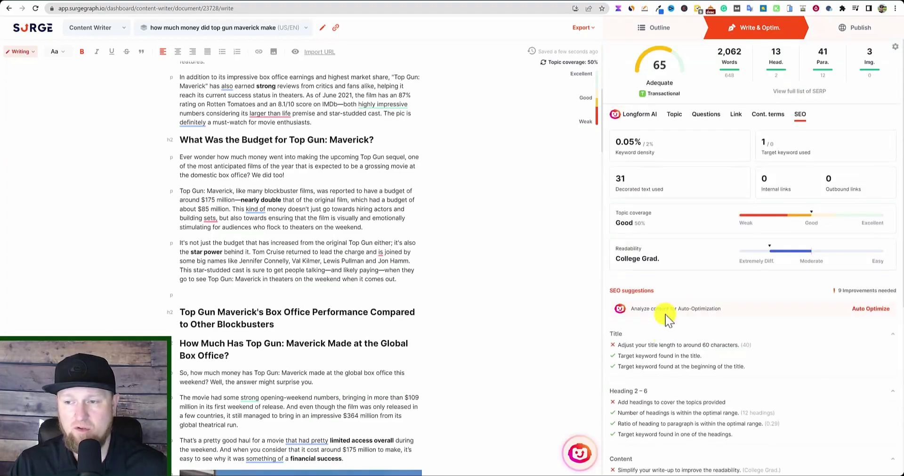
scroll(679, 342, "down", 5)
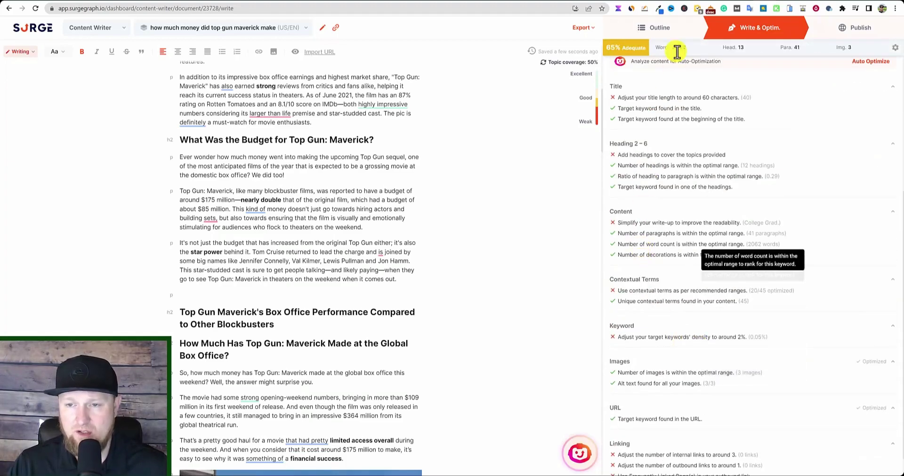
scroll(664, 166, "up", 2)
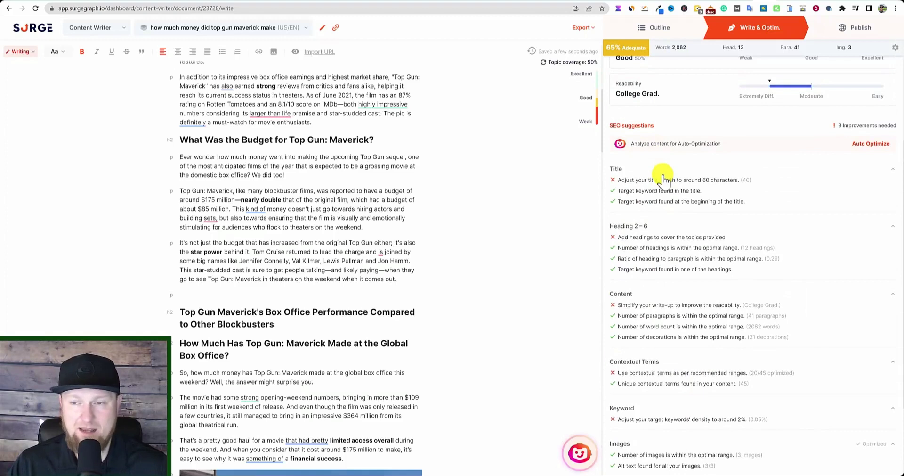
mouse_move(632, 181)
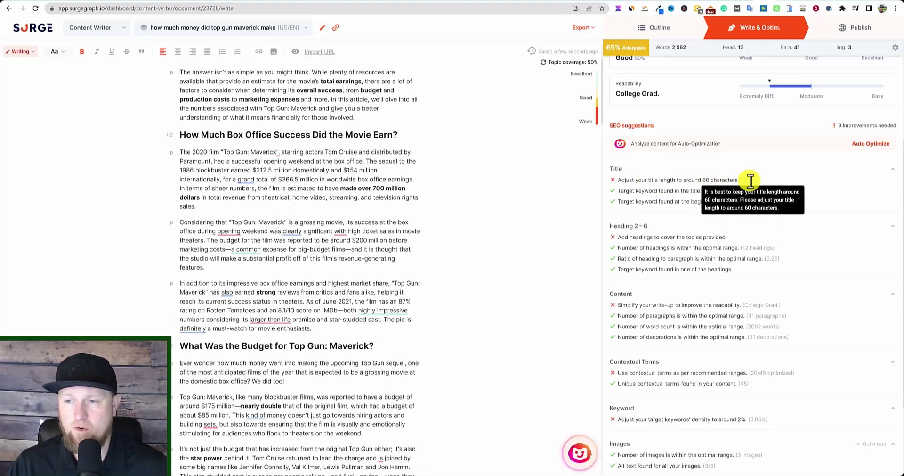
scroll(639, 292, "down", 3)
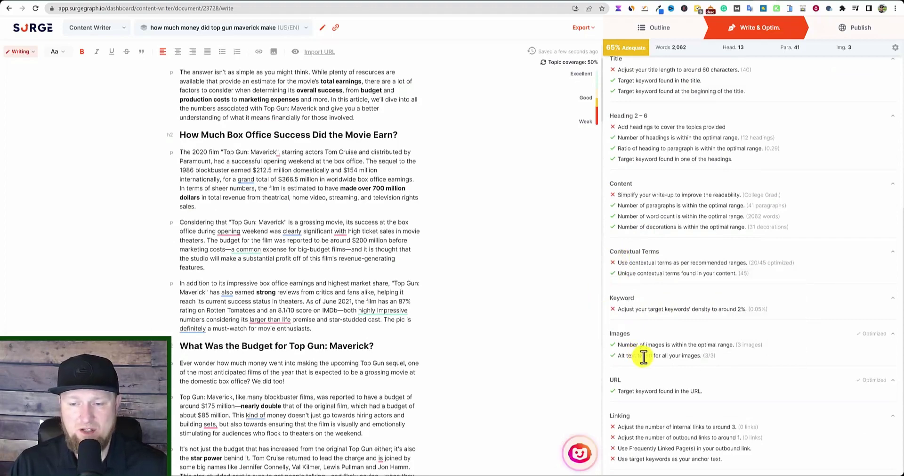
mouse_move(645, 429)
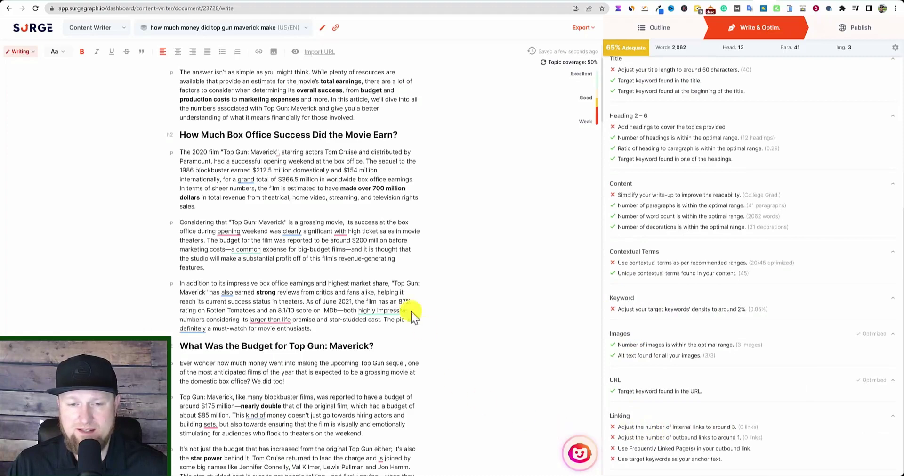
Highlight part of the studio's substantial profit sentence and check the explanation of the content score.
left_click_drag(364, 249, 287, 258)
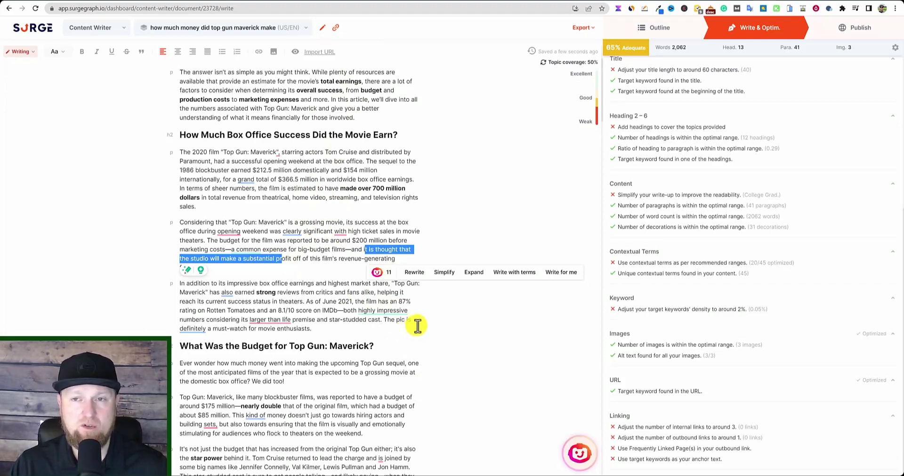
scroll(664, 348, "up", 5)
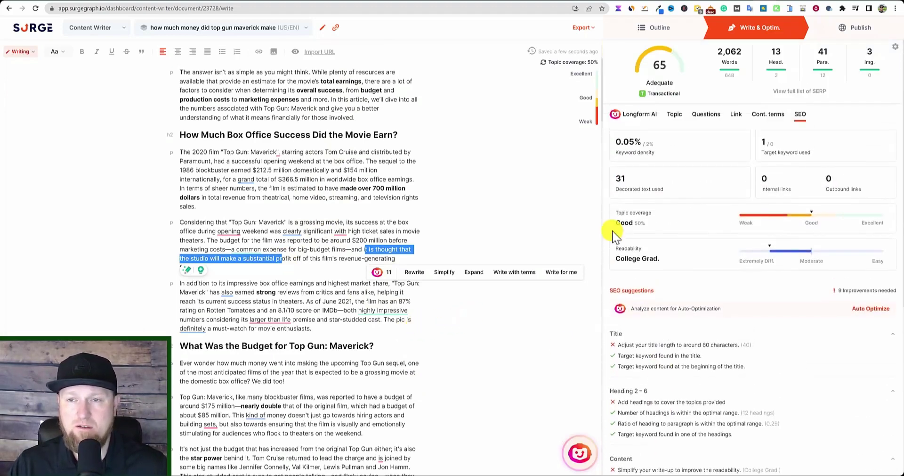
mouse_move(672, 57)
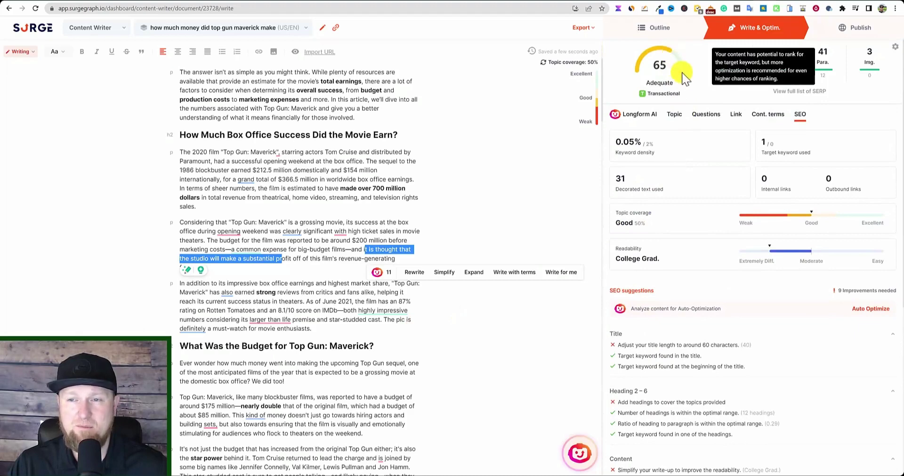
Examine the linking suggestions for internal links, outbound links and frequently linked pages.
scroll(710, 351, "down", 6)
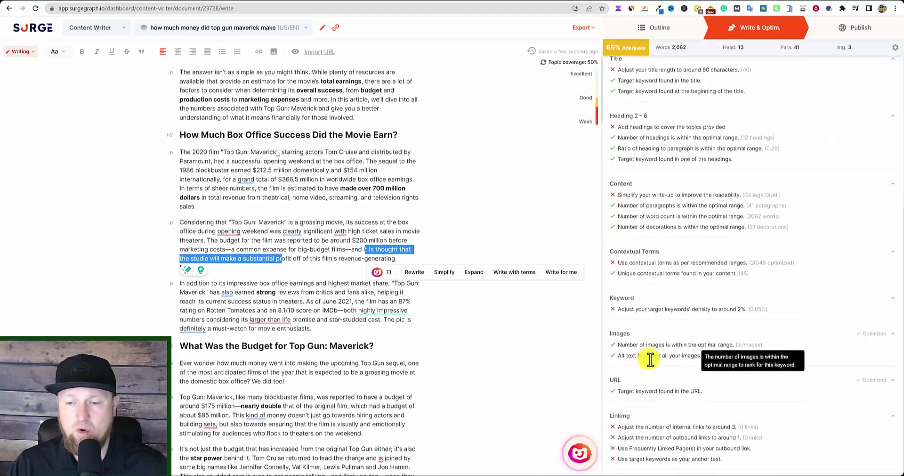
left_click_drag(727, 426, 621, 426)
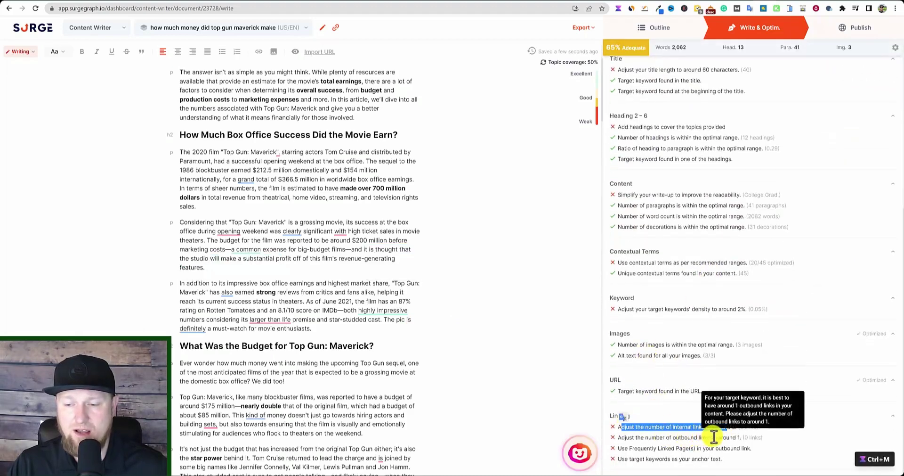
left_click_drag(726, 437, 669, 439)
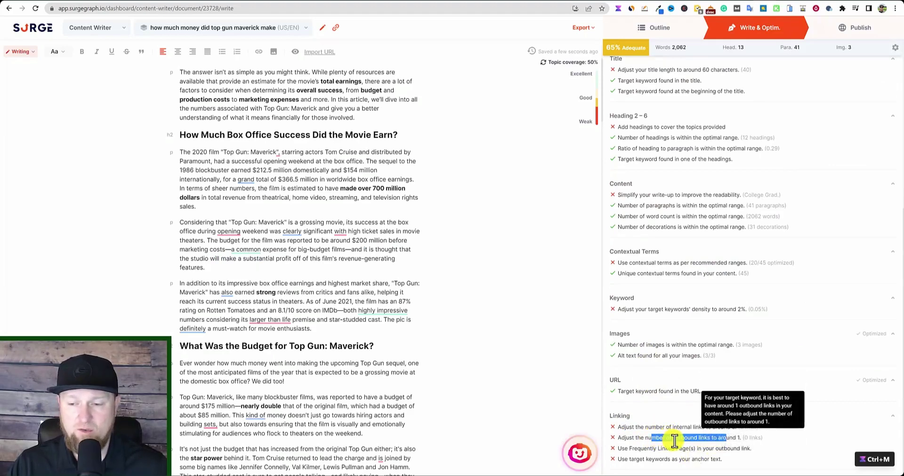
mouse_move(666, 450)
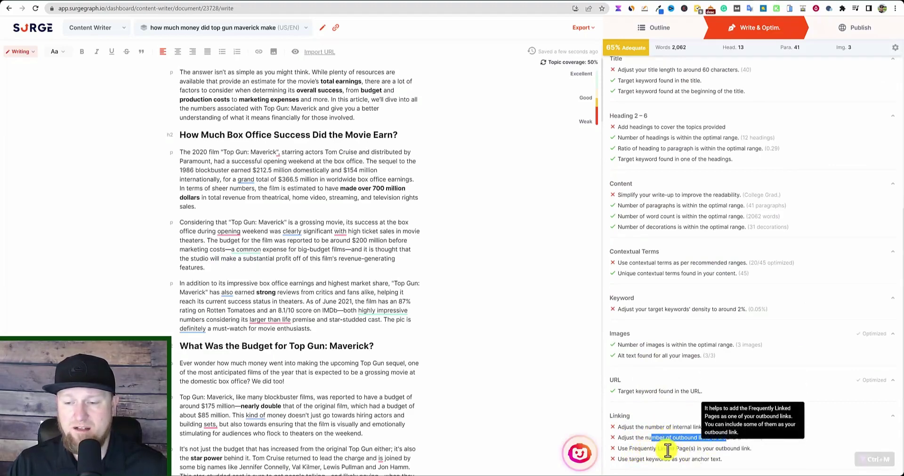
Recheck the linking suggestions covering internal links, frequently linked pages, anchor text and outbound links.
mouse_move(648, 461)
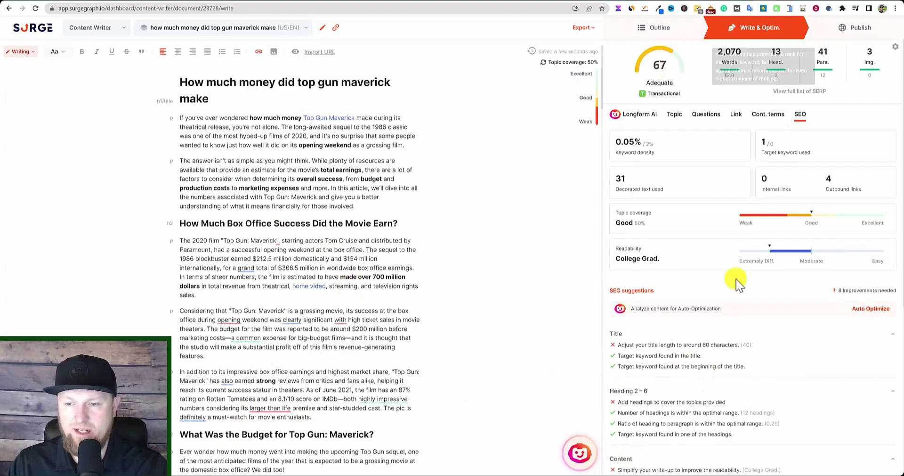
scroll(697, 400, "down", 6)
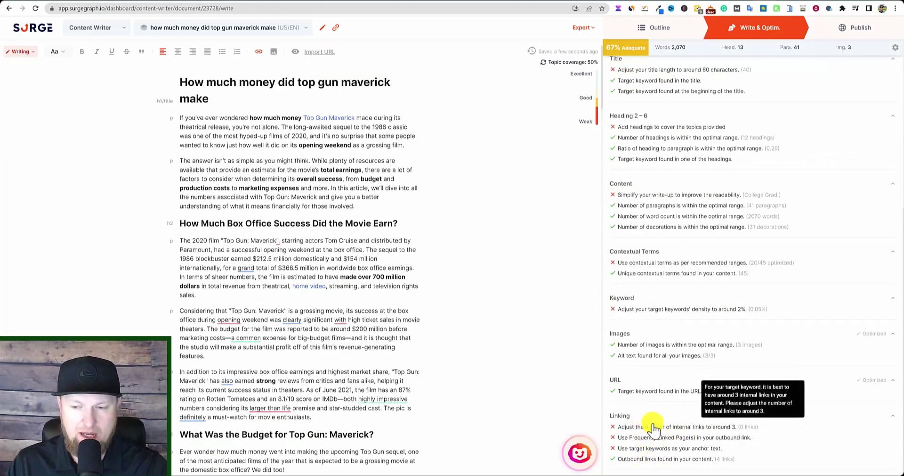
mouse_move(730, 434)
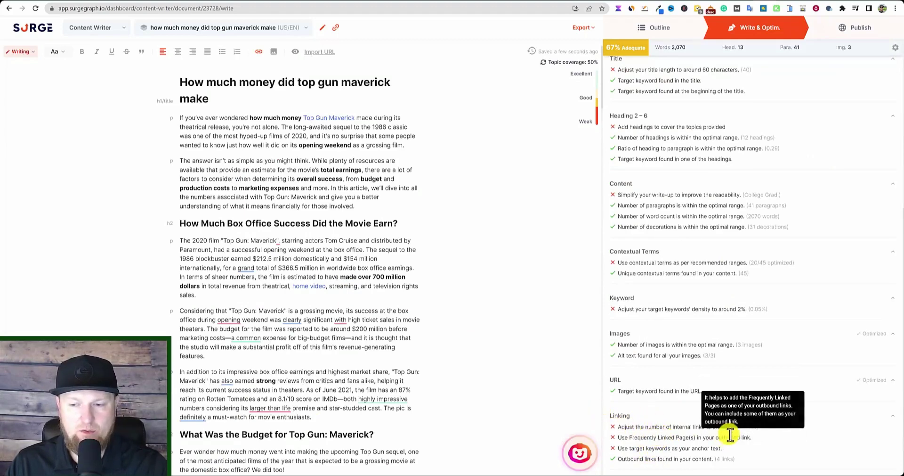
left_click_drag(675, 426, 736, 461)
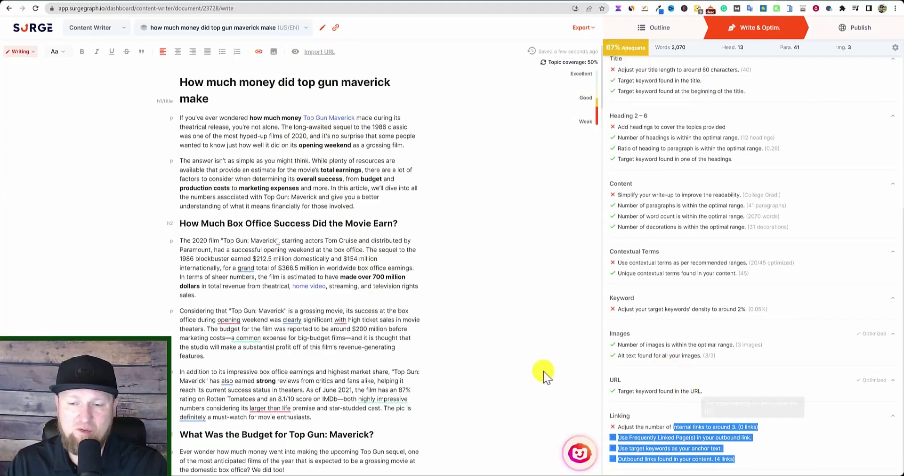
left_click(541, 238)
scroll(638, 226, "up", 4)
scroll(681, 278, "down", 3)
scroll(659, 334, "down", 3)
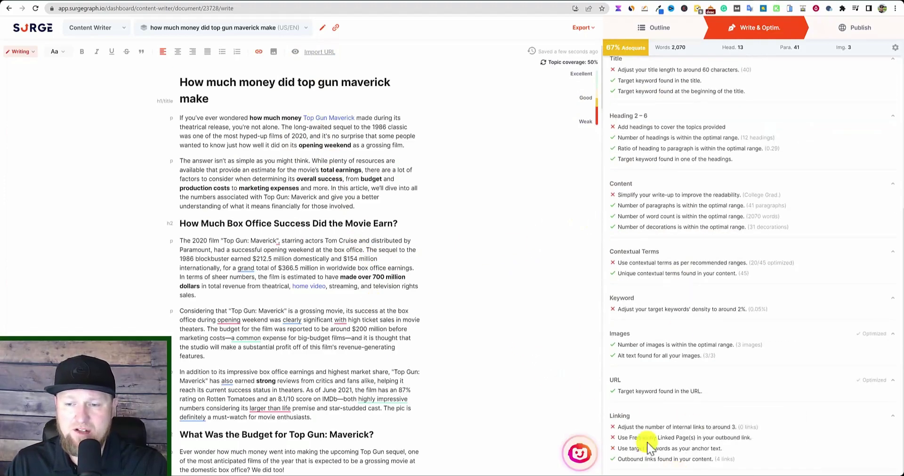
Examine the article's readability, decorated text and outbound link metrics, and check the explanation of its search intent.
scroll(702, 372, "up", 6)
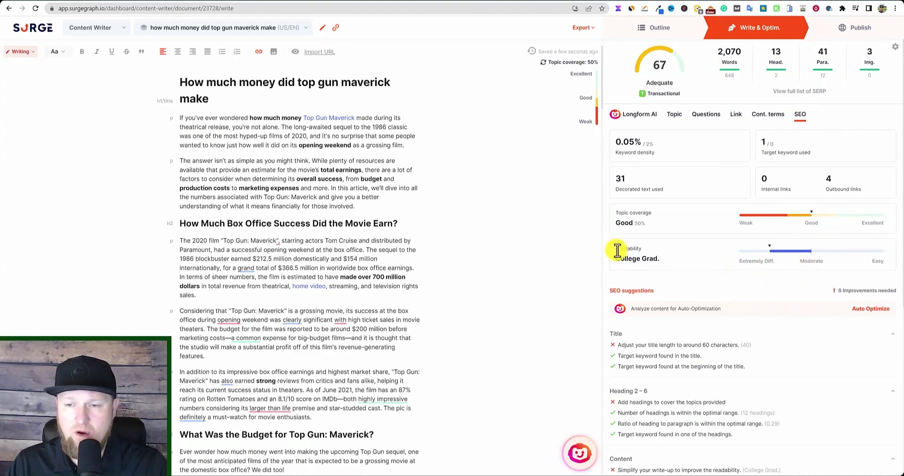
left_click_drag(617, 251, 668, 270)
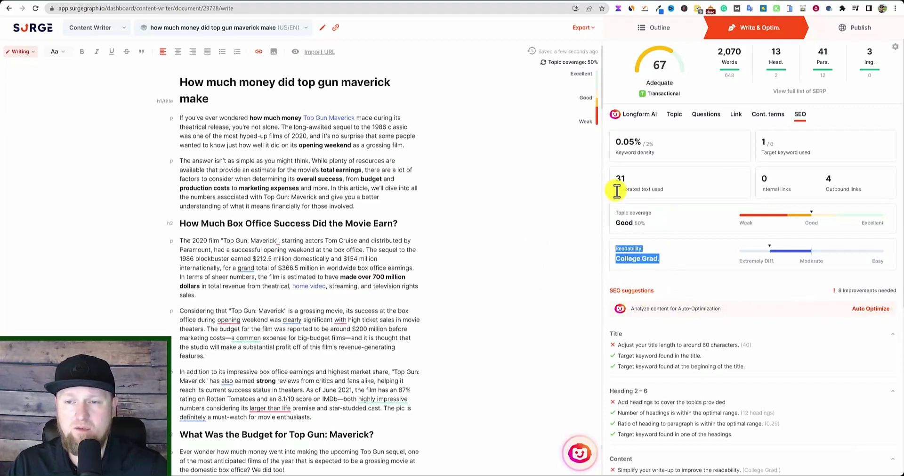
left_click_drag(616, 190, 695, 180)
left_click(695, 180)
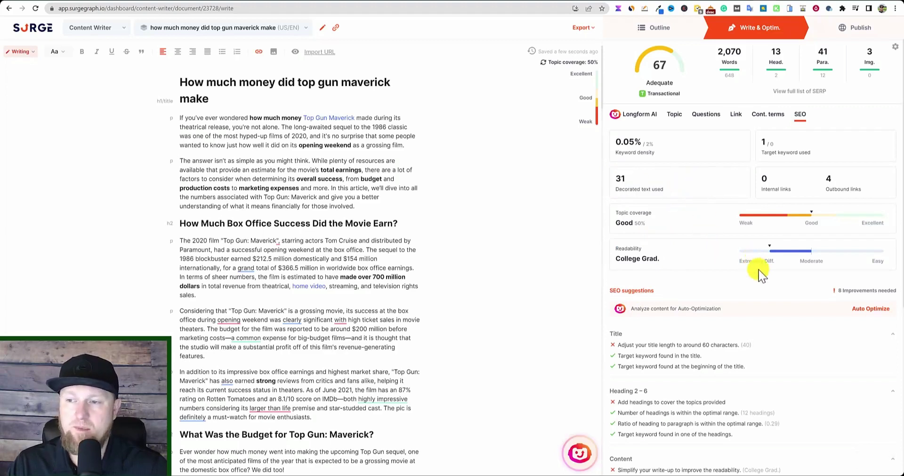
left_click_drag(825, 175, 868, 193)
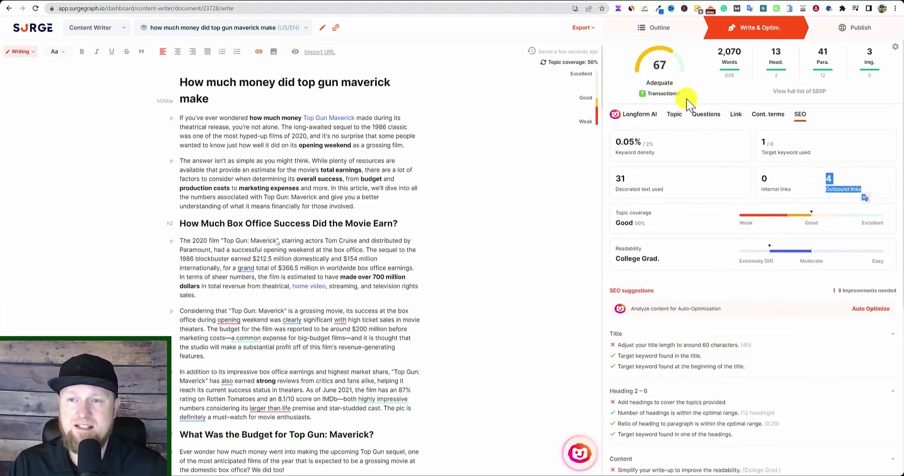
mouse_move(645, 99)
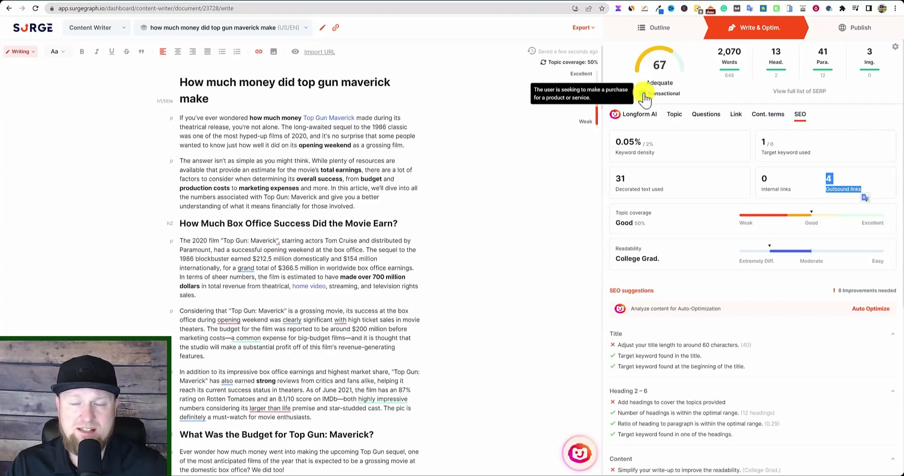
Reopen Auto Optimize, look through the title, URL, contextual term and decoration items, and exit the view.
left_click(865, 316)
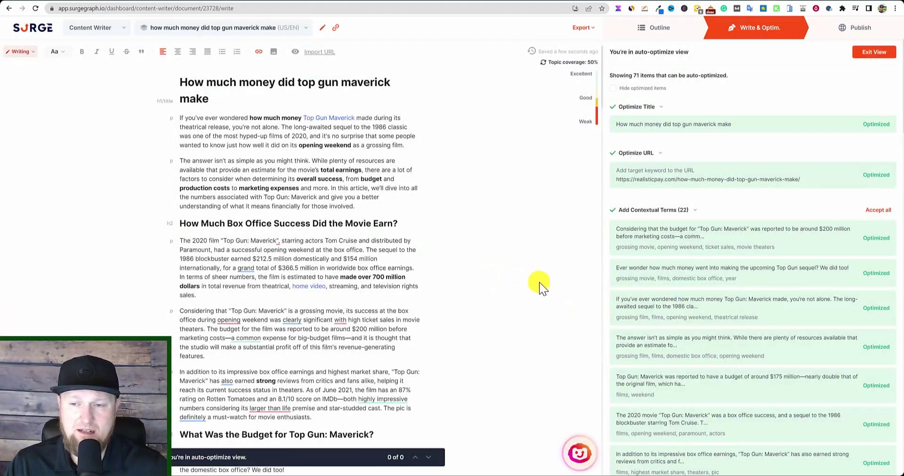
scroll(692, 329, "down", 15)
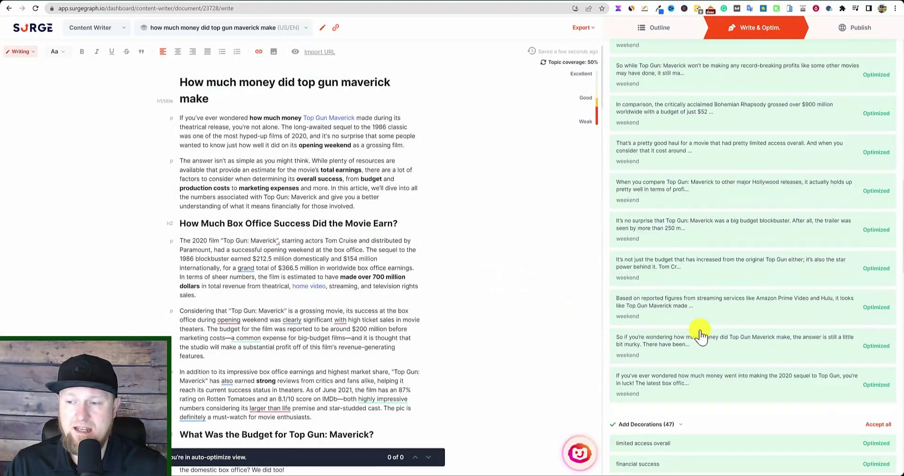
scroll(702, 334, "down", 5)
scroll(754, 333, "up", 4)
scroll(824, 353, "down", 8)
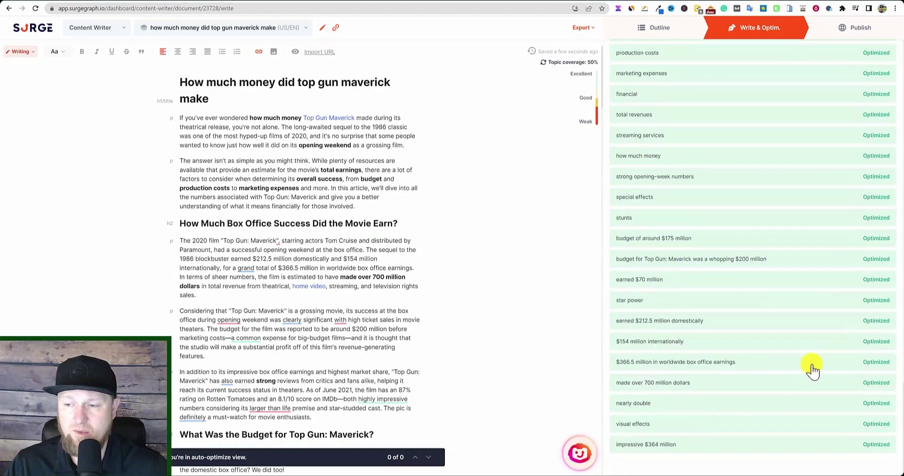
scroll(813, 370, "up", 20)
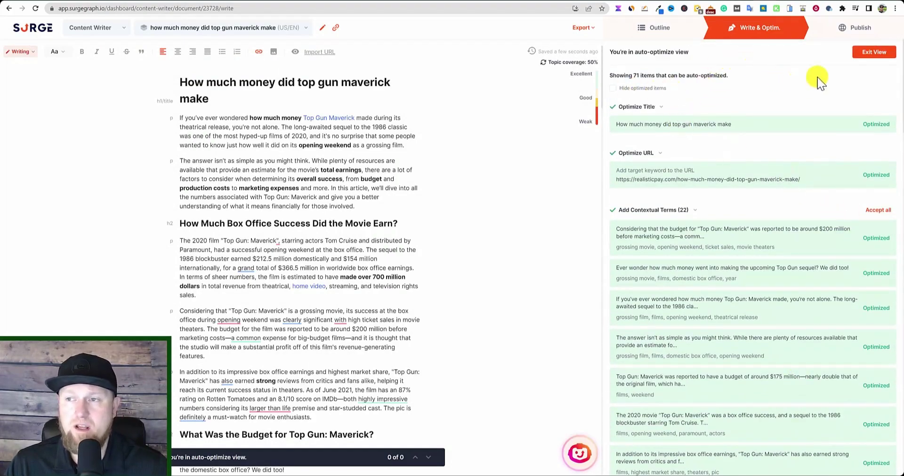
left_click(874, 52)
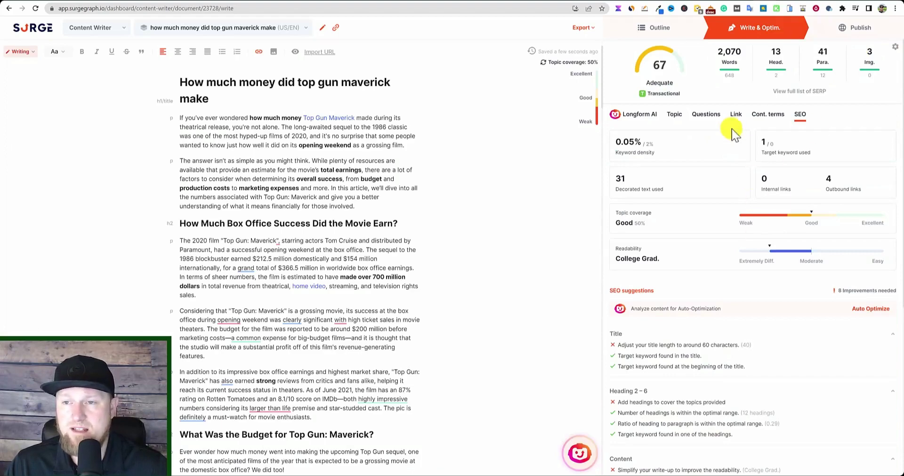
Link "domestically" in the box office success section to cnbc.com's "first-ever billion dollar movie" page from the competitor links.
left_click(767, 115)
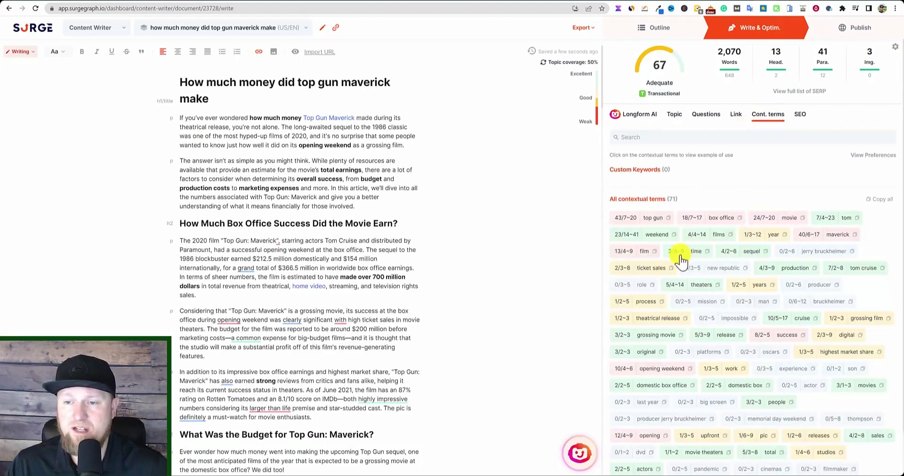
left_click(735, 115)
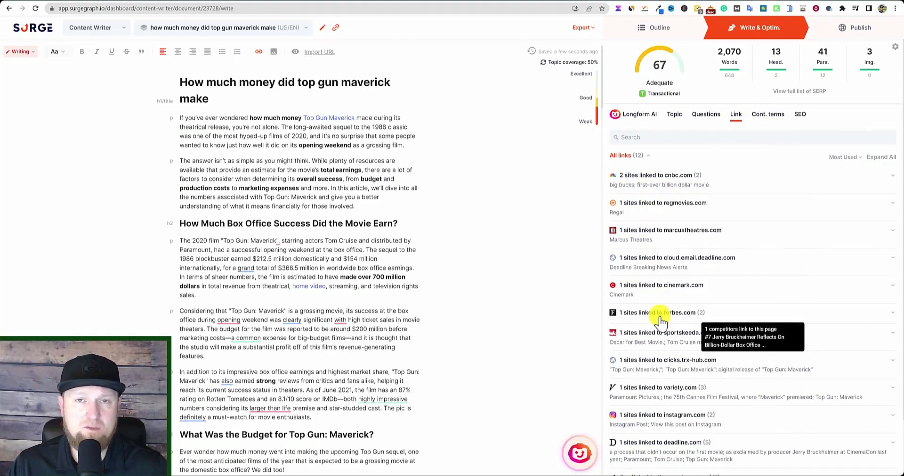
left_click(665, 174)
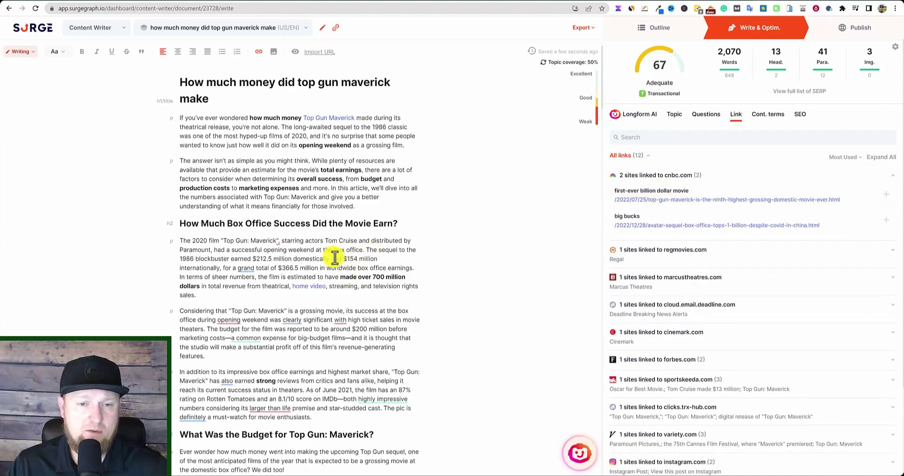
double_click(306, 259)
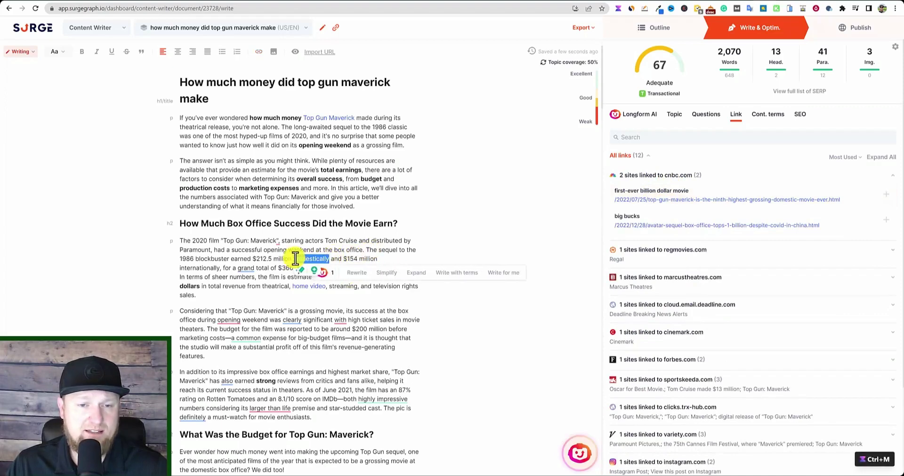
left_click(885, 199)
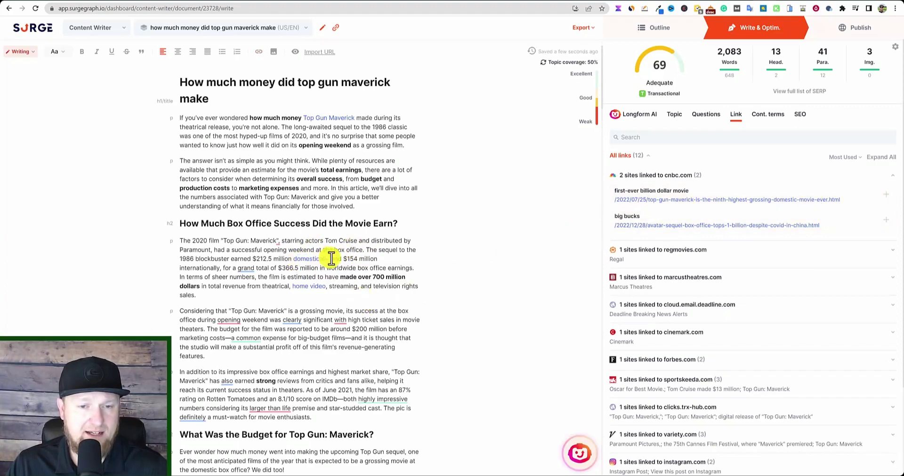
Inspect the URL of the link attached to "domestically" in the box office paragraph.
double_click(301, 258)
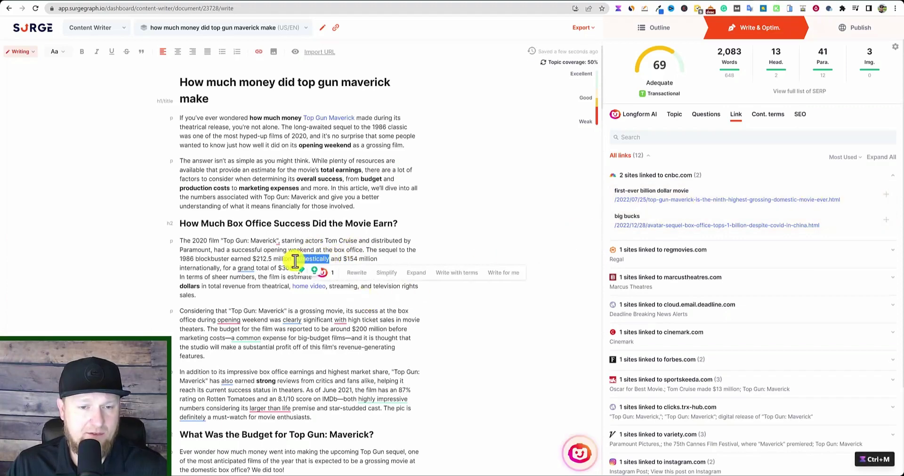
left_click(264, 51)
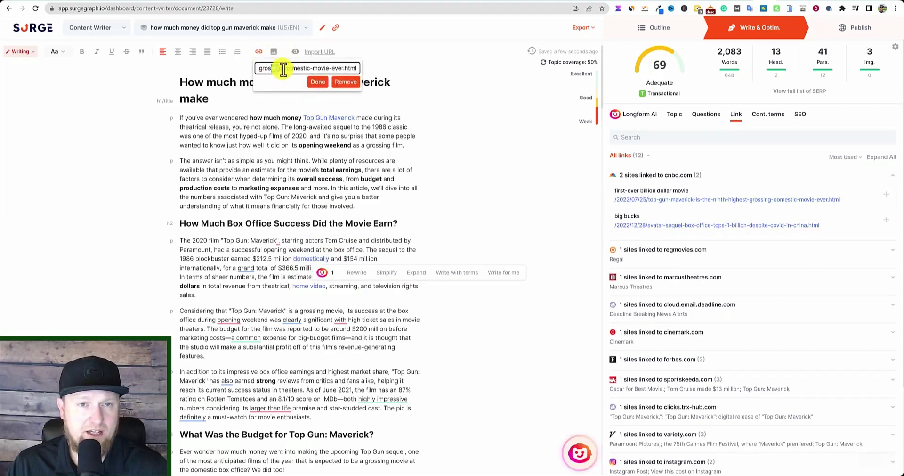
left_click_drag(354, 68, 232, 67)
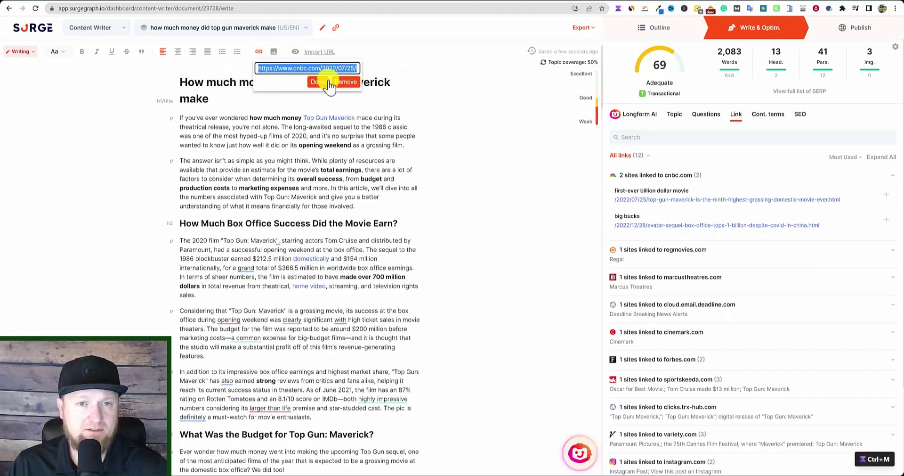
Link "blockbuster films" in the budget section to cnbc.com's "big bucks" Avatar sequel page.
scroll(358, 367, "down", 3)
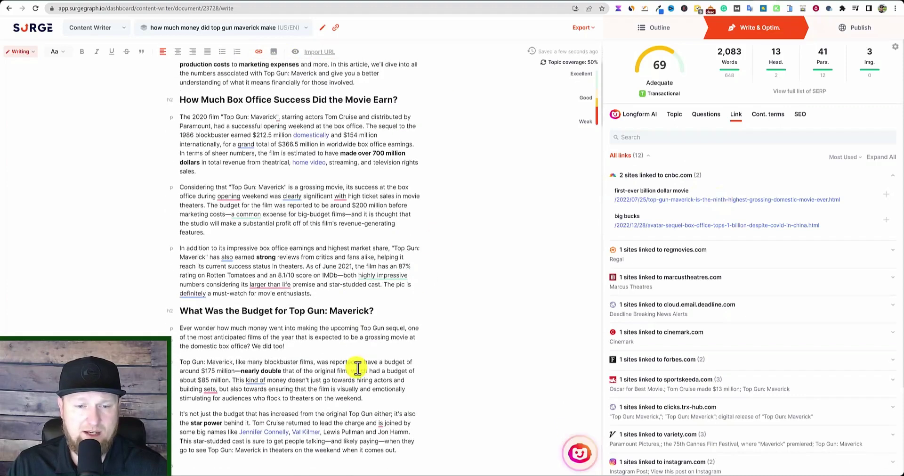
scroll(358, 367, "down", 2)
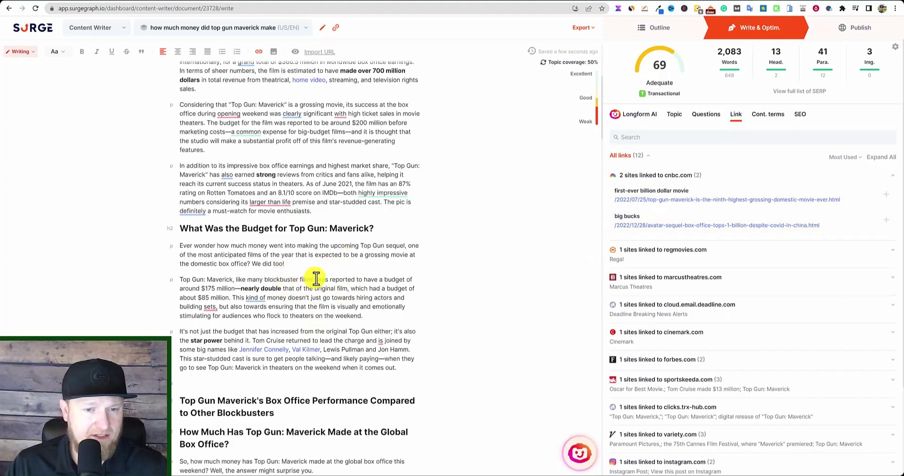
left_click_drag(313, 280, 265, 279)
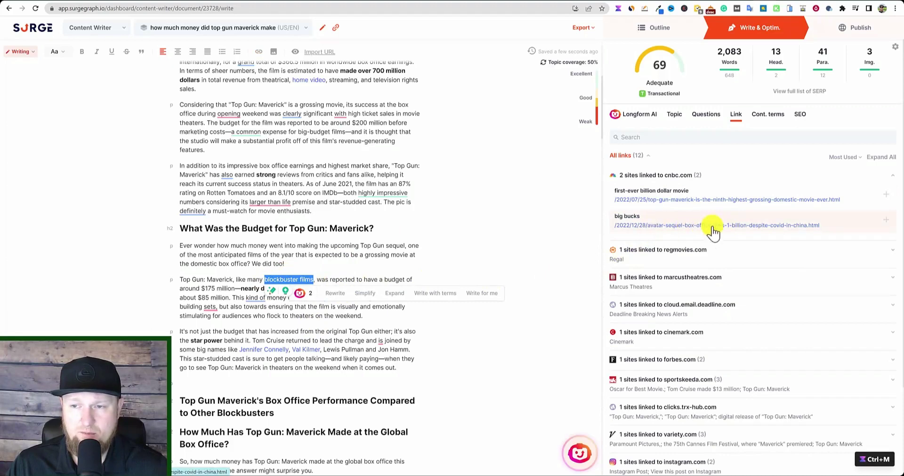
left_click(886, 220)
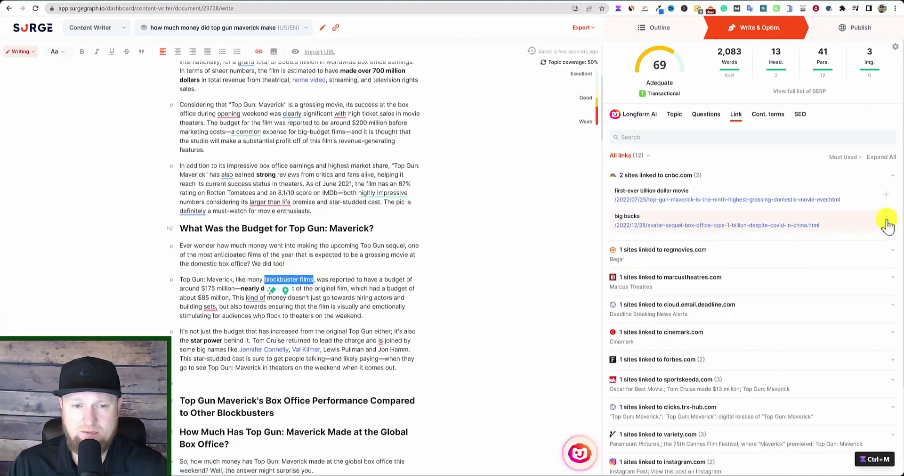
left_click(359, 255)
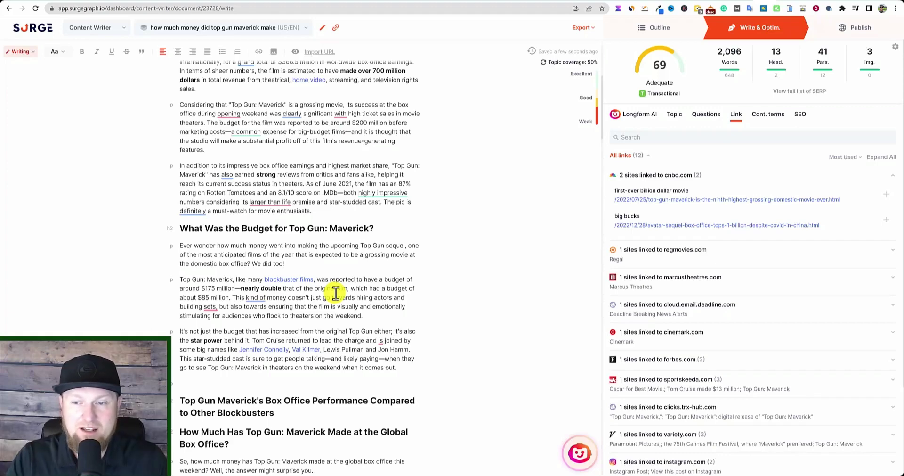
Look through the remaining competitor link sources, highlight a phrase in the budget paragraph and review the content score.
scroll(676, 423, "down", 3)
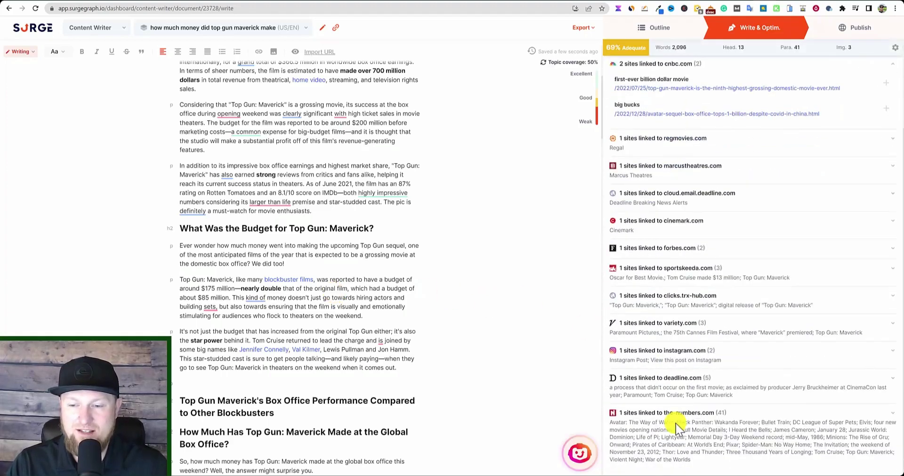
scroll(676, 423, "up", 2)
left_click_drag(331, 298, 369, 303)
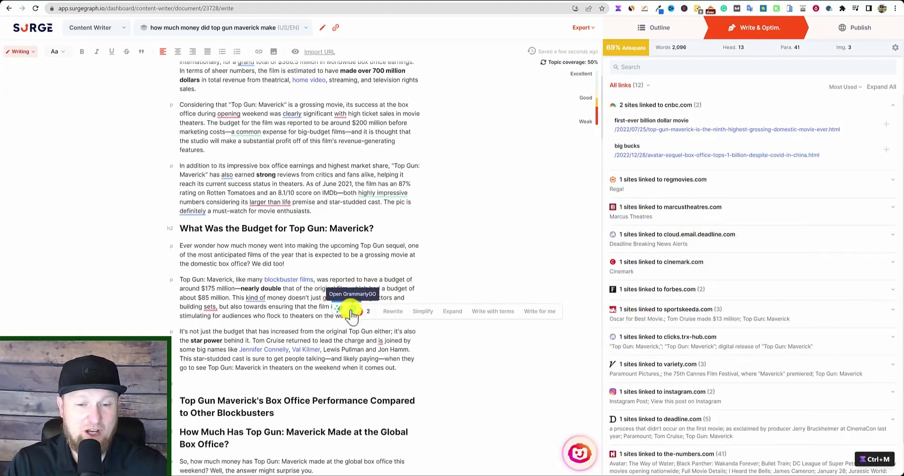
scroll(376, 283, "up", 5)
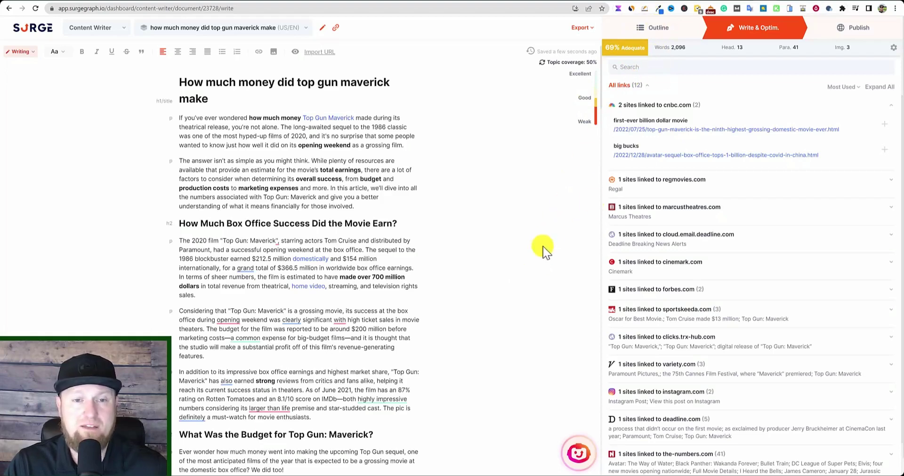
mouse_move(626, 52)
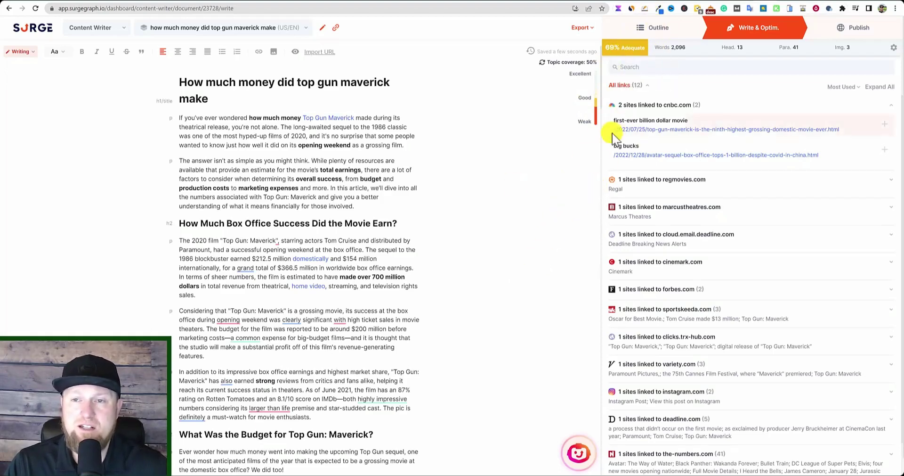
scroll(617, 129, "up", 2)
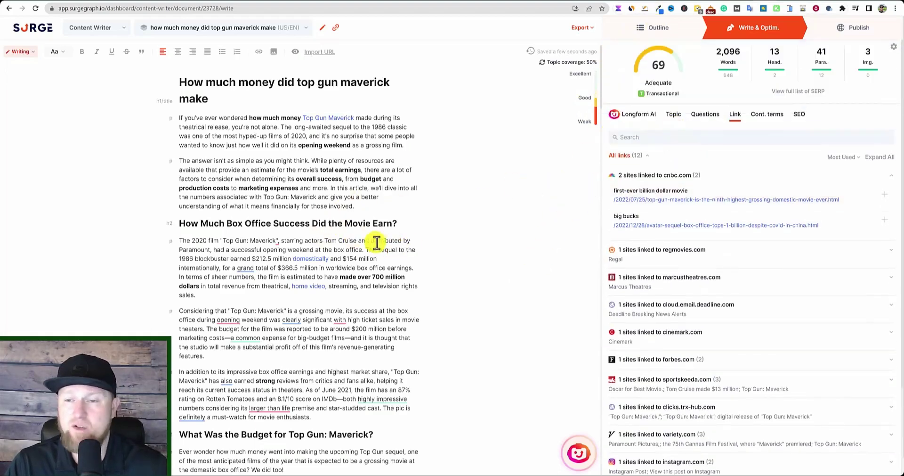
Insert the suggested question "why did top gun maverick make so much money" as a new paragraph ending the streaming services section.
left_click(711, 116)
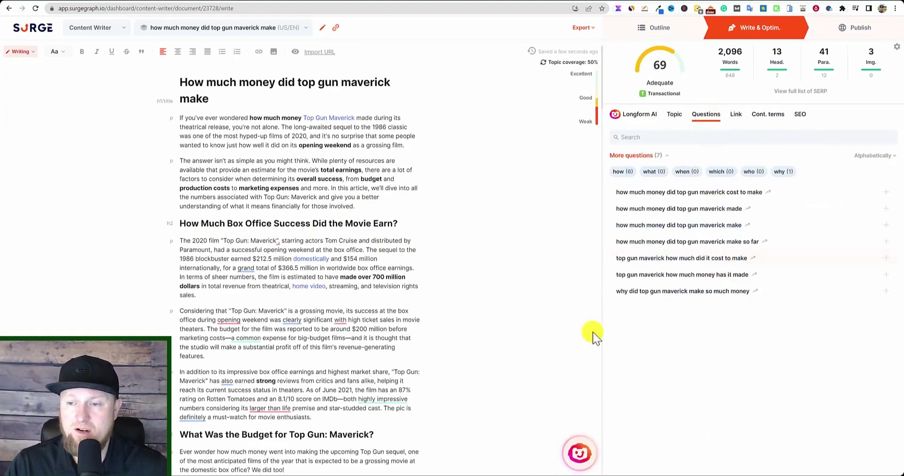
scroll(430, 358, "down", 12)
scroll(306, 310, "down", 7)
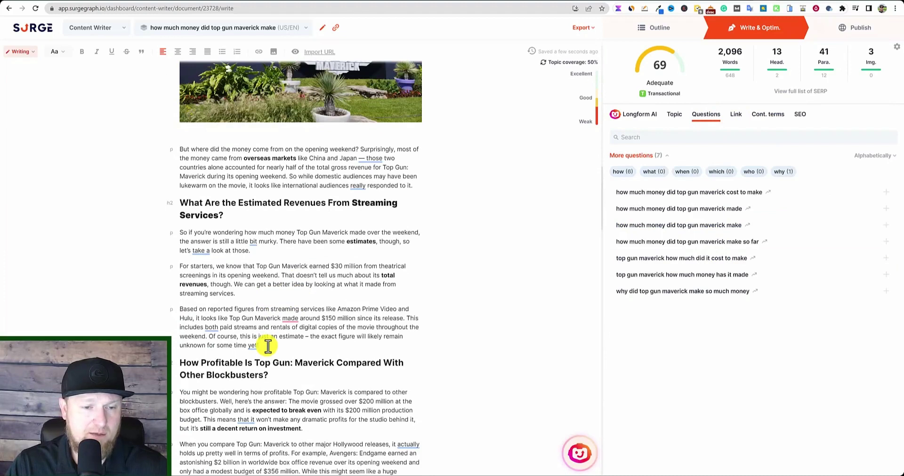
key("Return")
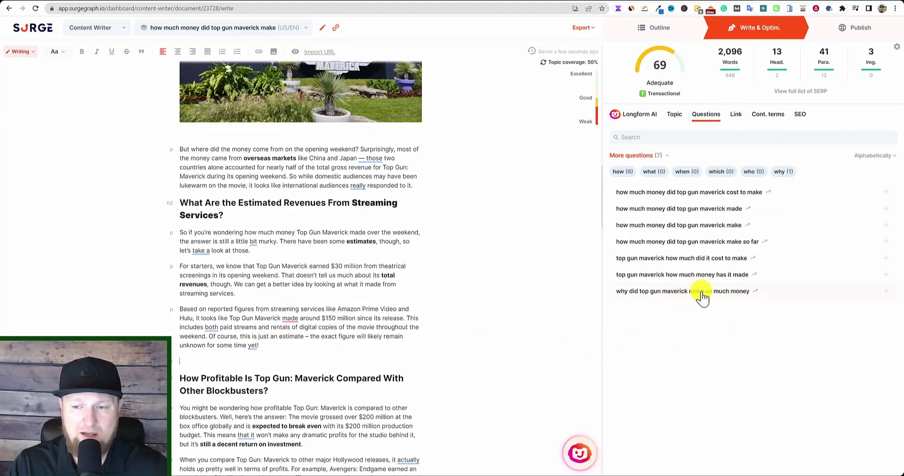
left_click(885, 292)
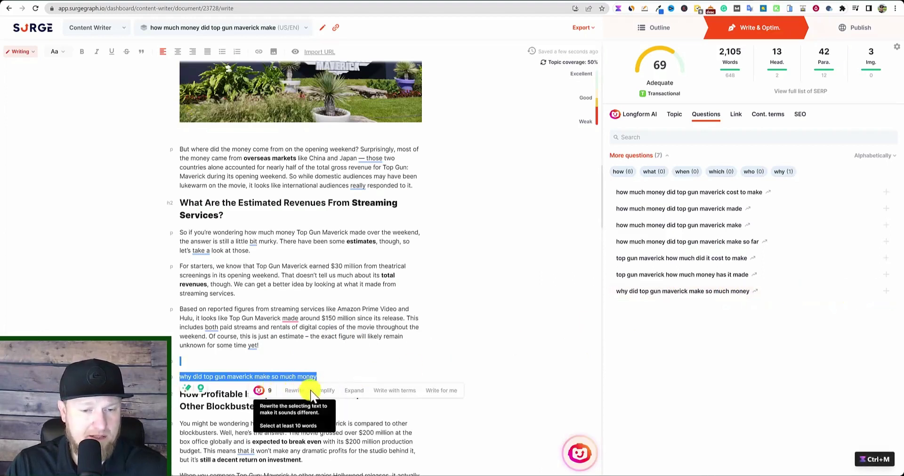
Try to have the AI write text from the inserted question with Write for me.
left_click(431, 392)
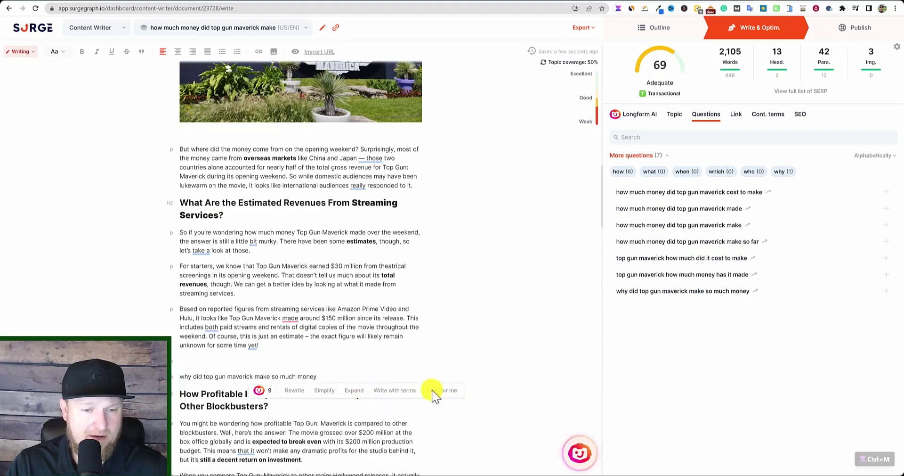
left_click_drag(335, 378, 181, 374)
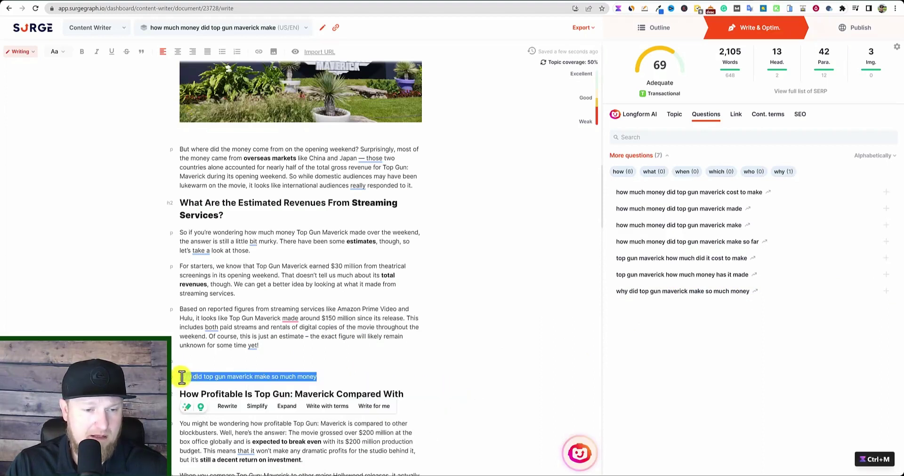
left_click(377, 409)
left_click(383, 377)
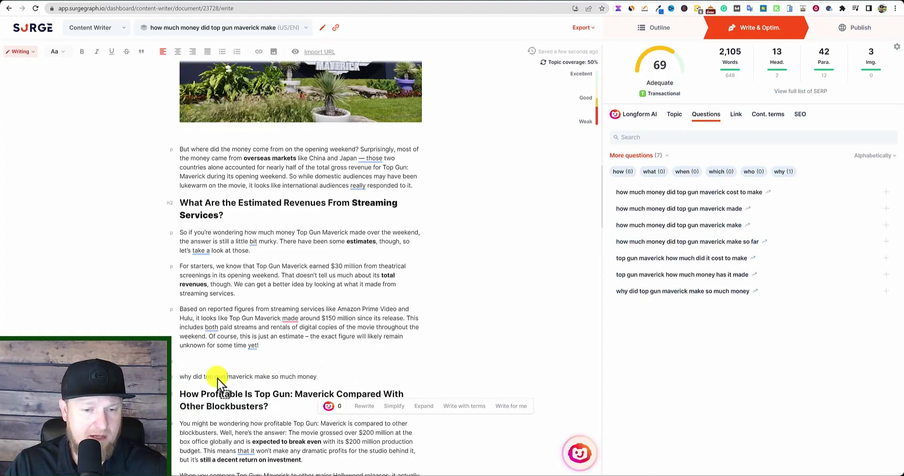
Duplicate the question in a new paragraph below it and append "when it came out".
left_click_drag(316, 377, 182, 380)
key("ctrl+c")
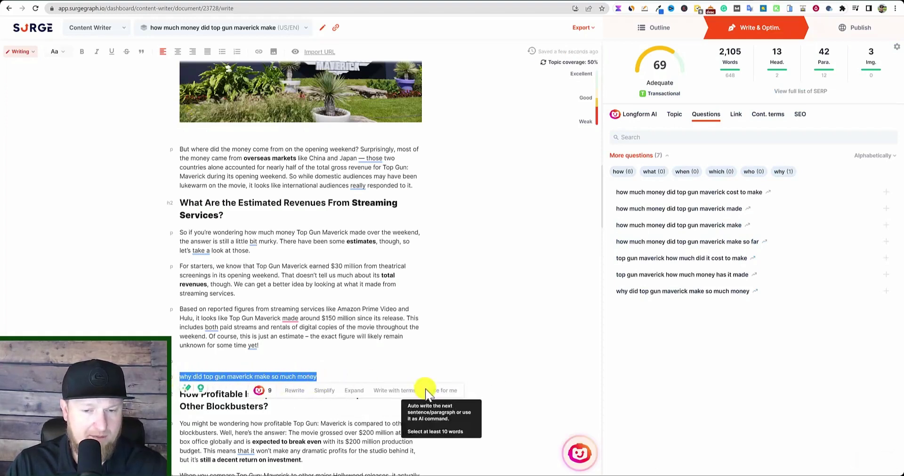
left_click(335, 378)
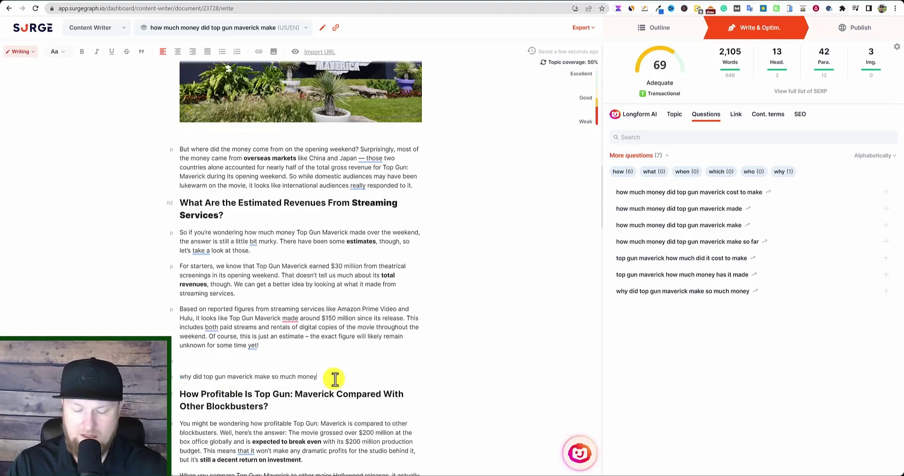
key("Return")
key("ctrl+v")
type("when it came out")
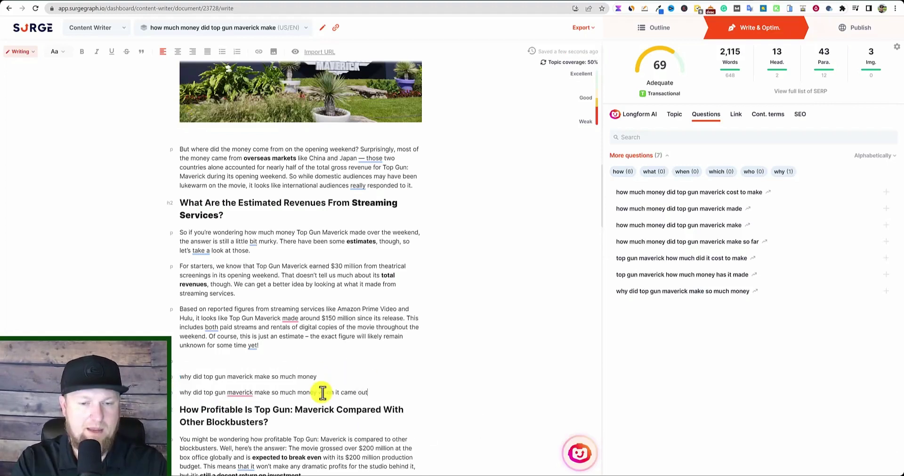
Generate an AI continuation of the lengthened question with Write for me, and run Expand on the question together with its answer.
left_click_drag(369, 394, 179, 394)
left_click(433, 406)
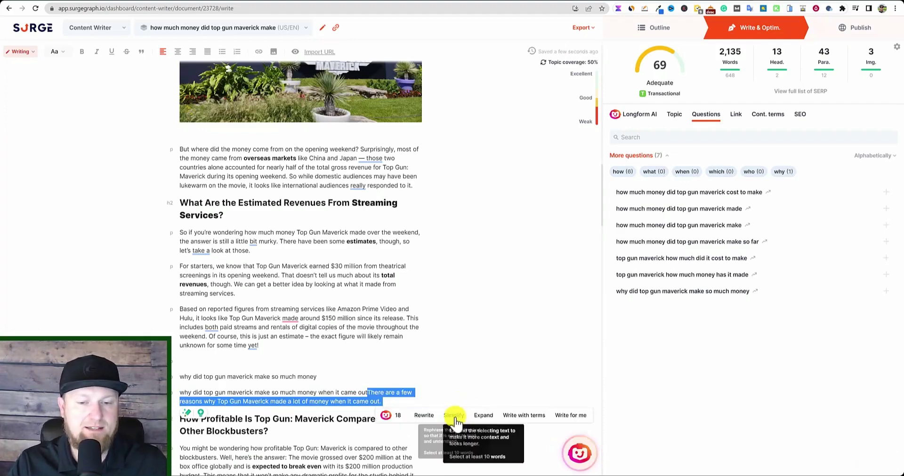
scroll(343, 387, "down", 2)
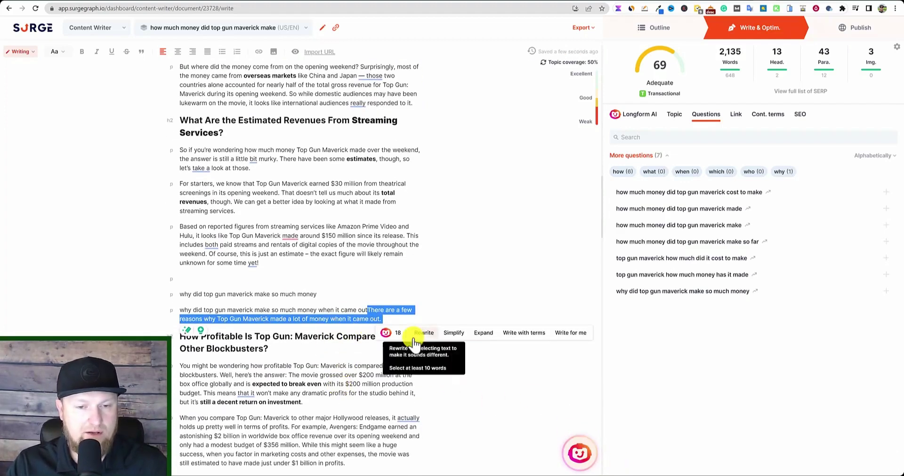
left_click(392, 320)
triple_click(393, 319)
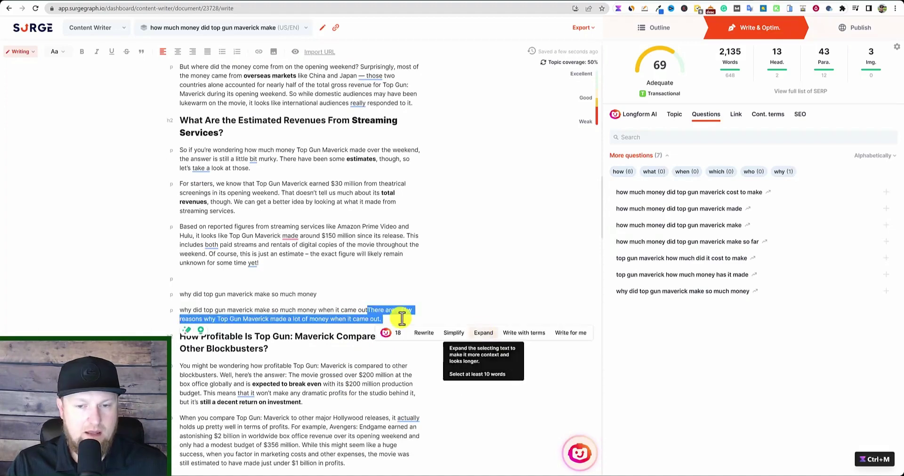
left_click(396, 318)
left_click_drag(396, 319, 178, 315)
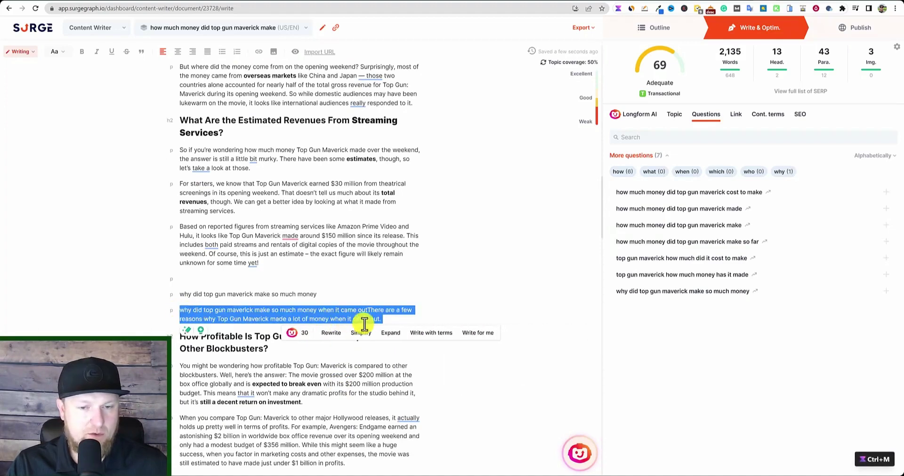
left_click(391, 332)
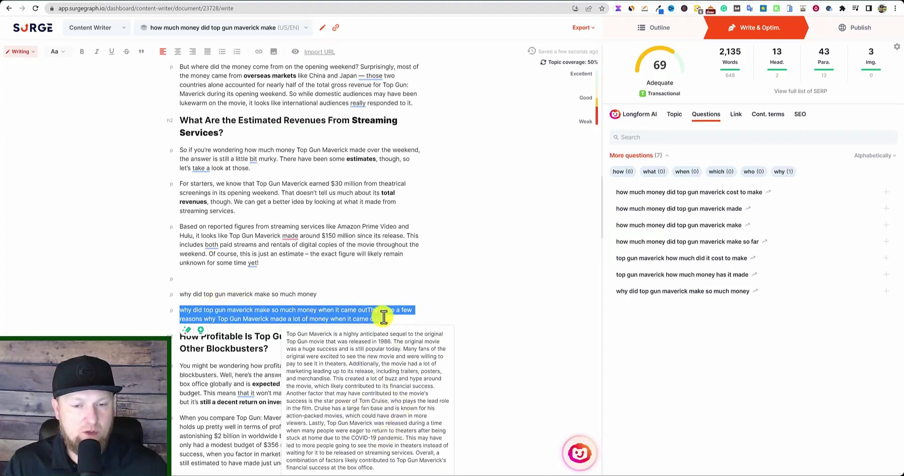
Delete both question paragraphs, the generated sentence and the empty line above the "How Profitable Is Top Gun" heading.
left_click_drag(402, 318, 177, 290)
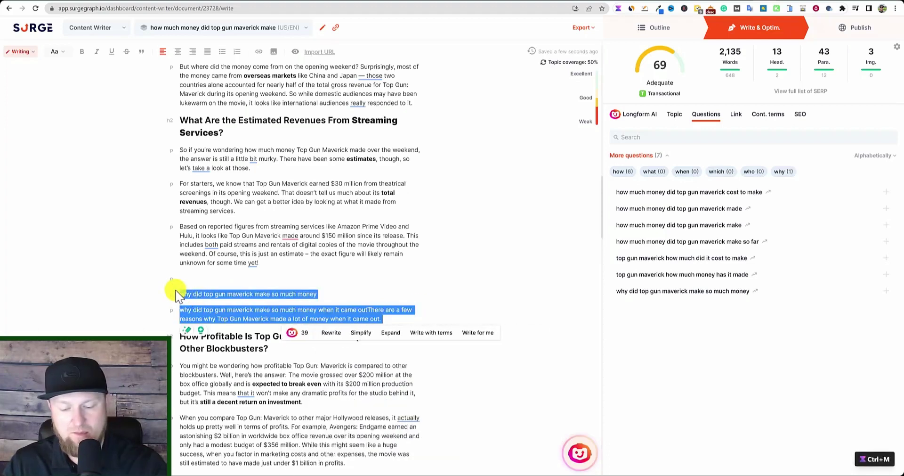
key("BackSpace")
key("BackSpace")
key("BackSpace")
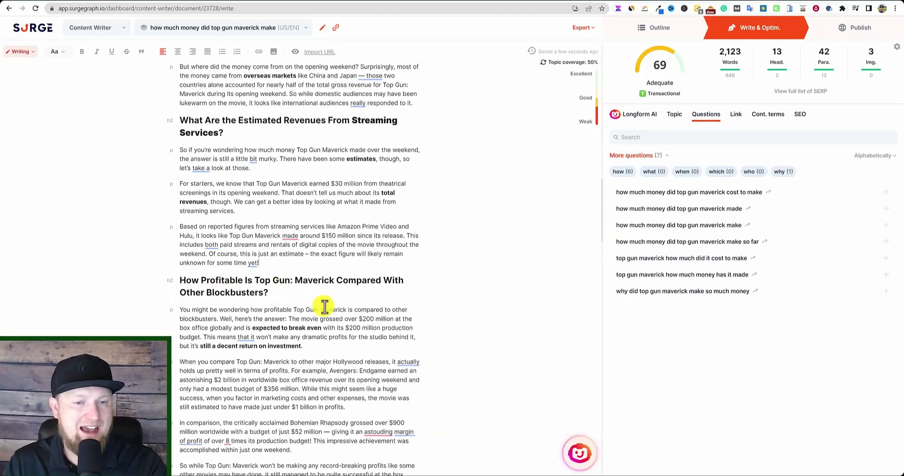
Look over the article's sections, content score and the topic, question, link and contextual term suggestions.
scroll(324, 310, "down", 10)
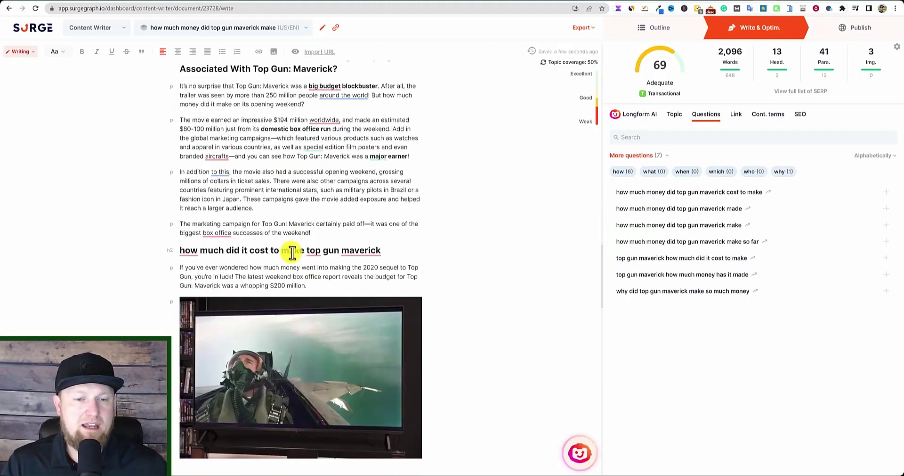
scroll(286, 212, "down", 10)
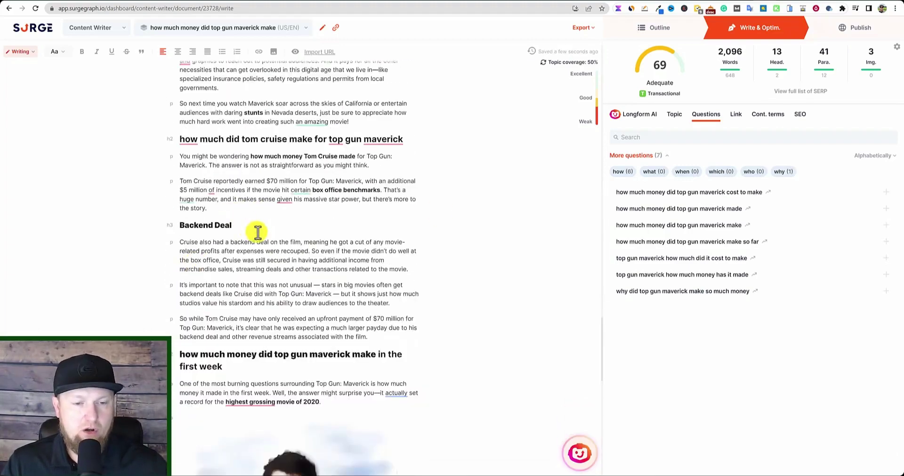
scroll(266, 235, "up", 15)
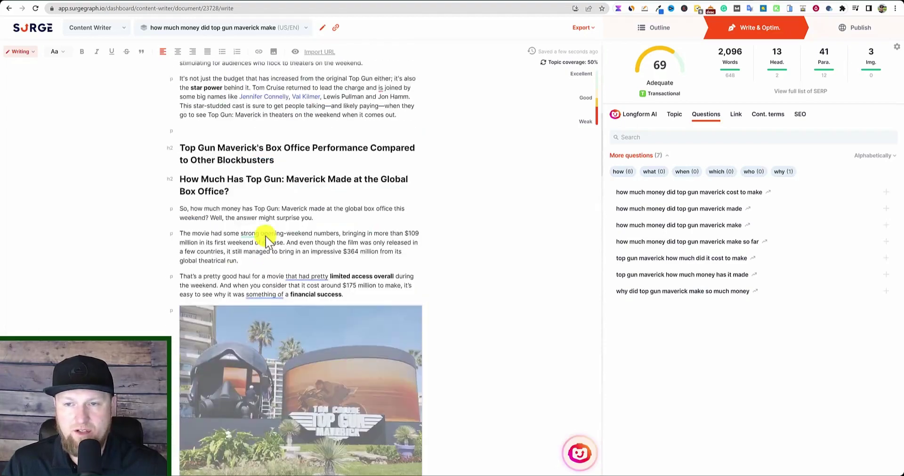
scroll(277, 237, "up", 3)
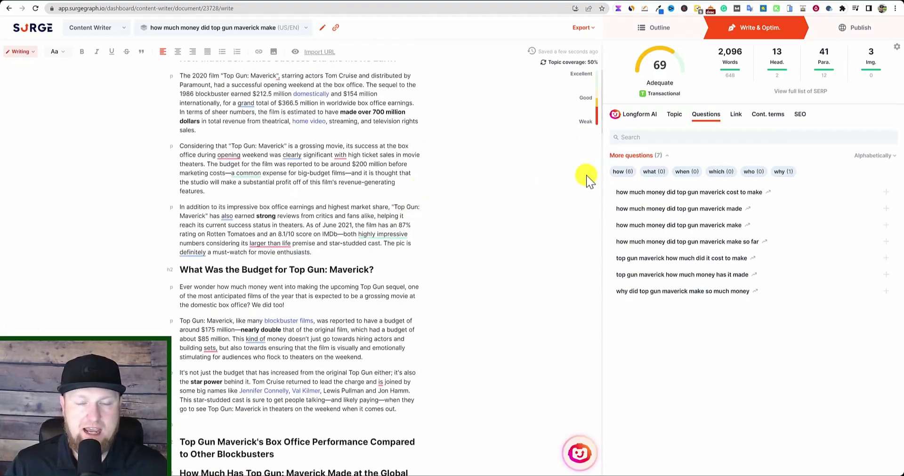
mouse_move(665, 69)
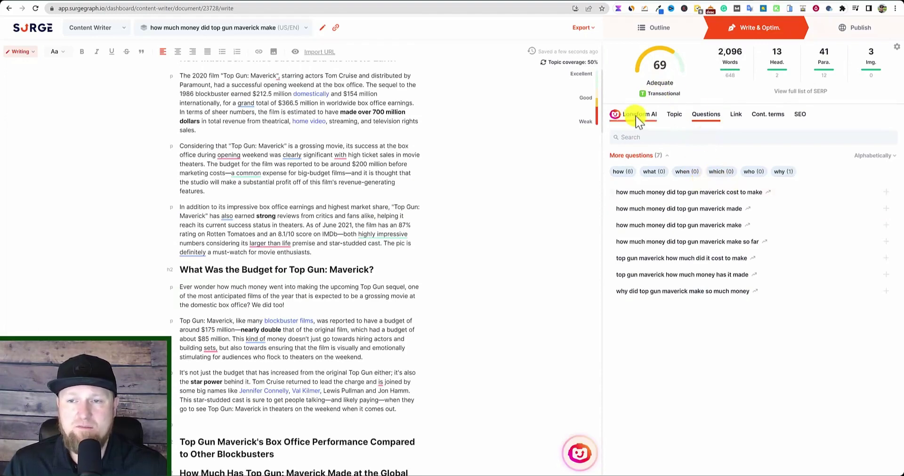
left_click(674, 114)
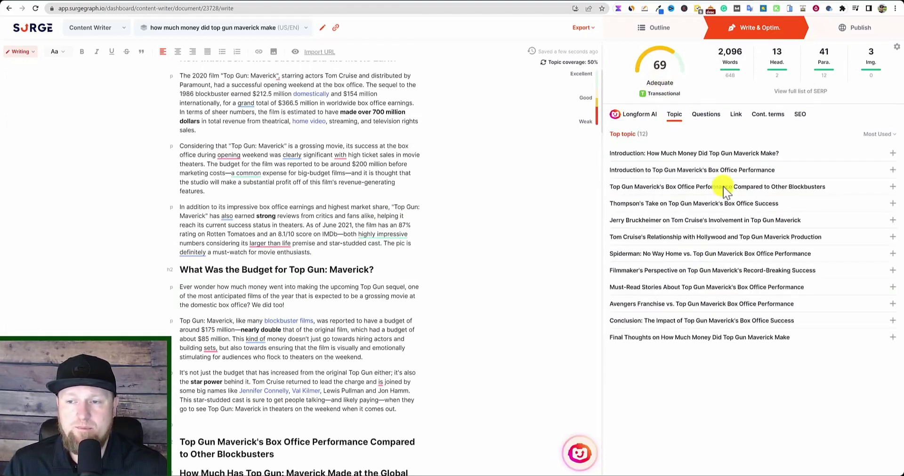
left_click(706, 115)
left_click(734, 116)
left_click(765, 116)
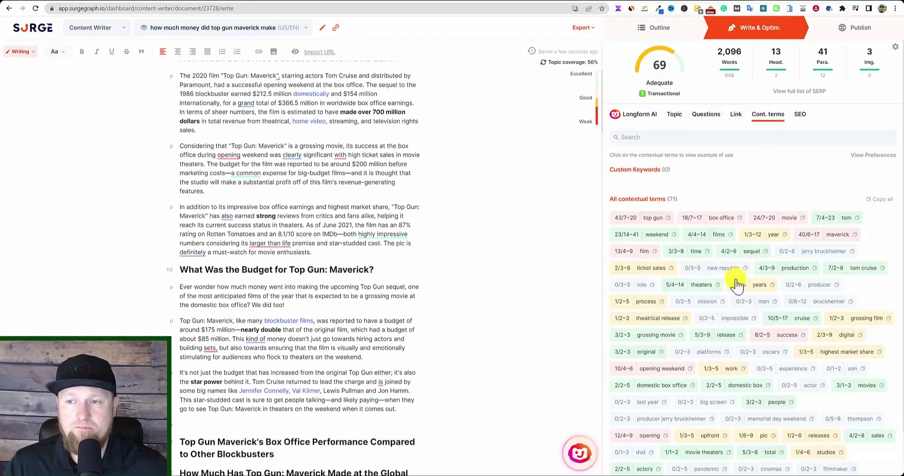
scroll(728, 309, "down", 1)
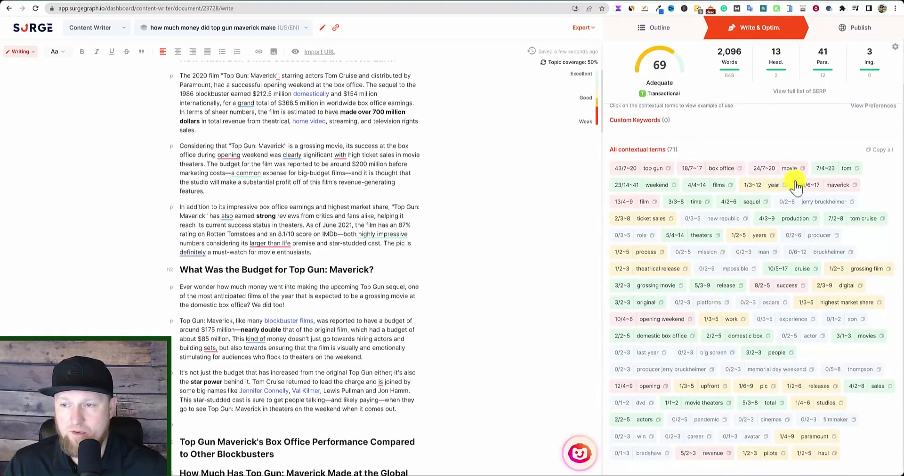
scroll(737, 188, "up", 1)
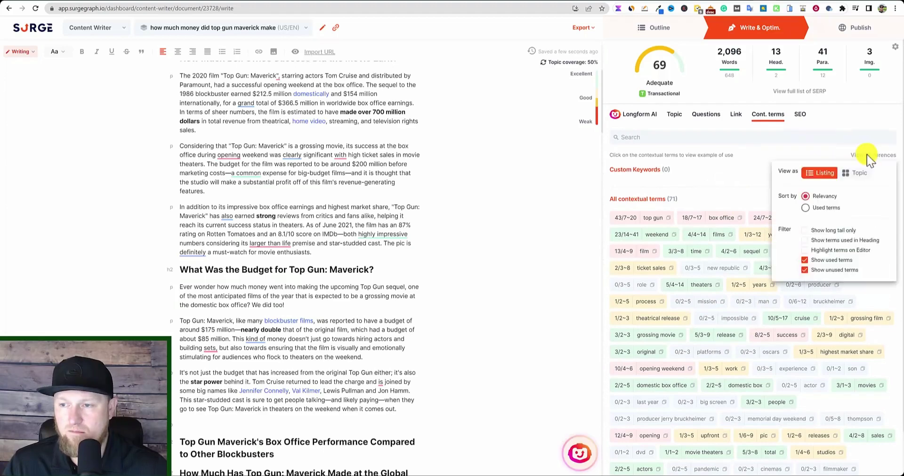
Filter the contextual terms to hide the used ones and copy the unused term "filmmaker".
mouse_move(869, 162)
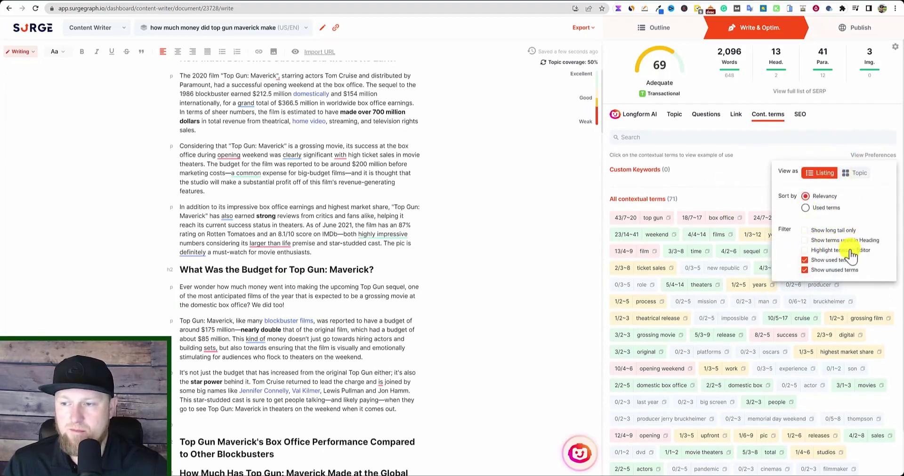
left_click(804, 260)
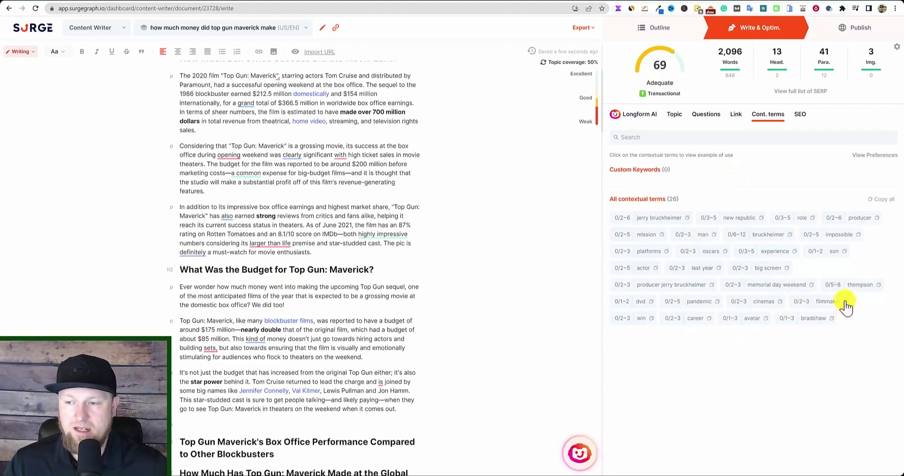
scroll(384, 322, "down", 3)
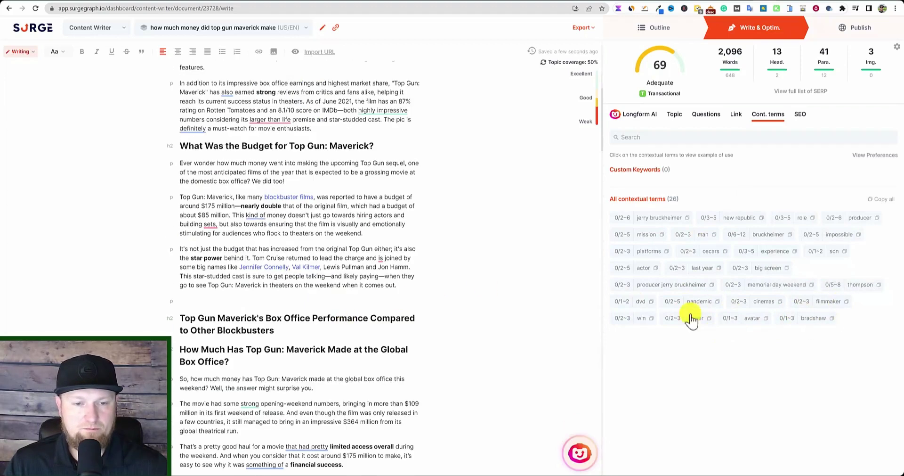
left_click(846, 301)
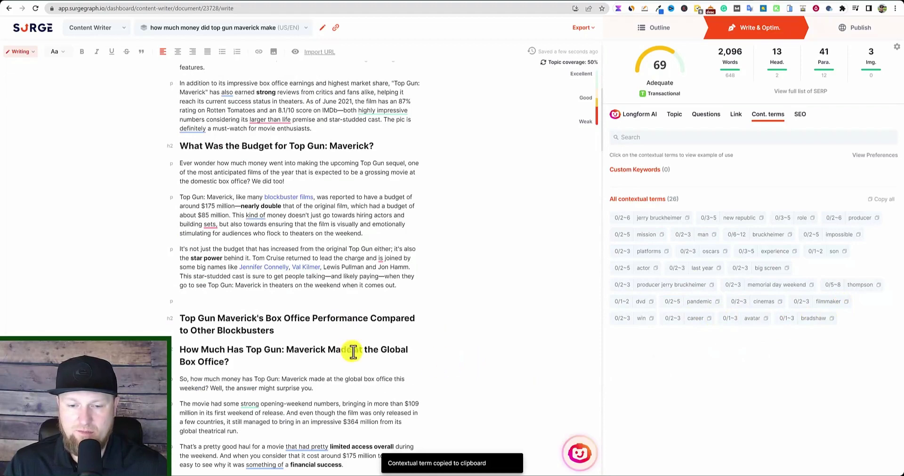
Try to rewrite the last paragraph of the Backend Deal section using Write with terms and the contextual term "filmmaker".
scroll(349, 353, "down", 10)
left_click_drag(367, 378, 178, 363)
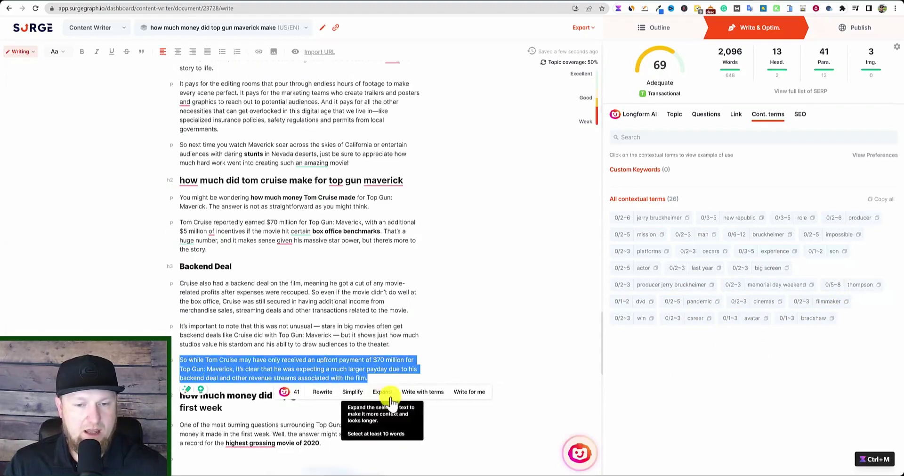
left_click(419, 393)
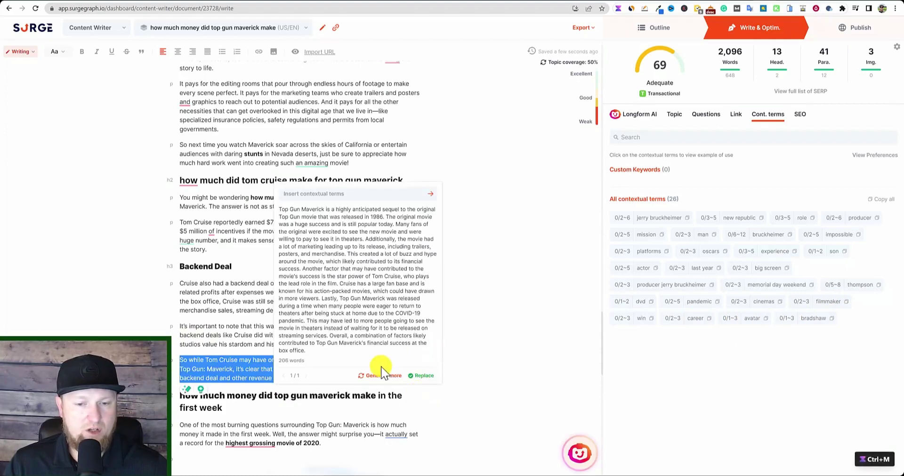
left_click(307, 198)
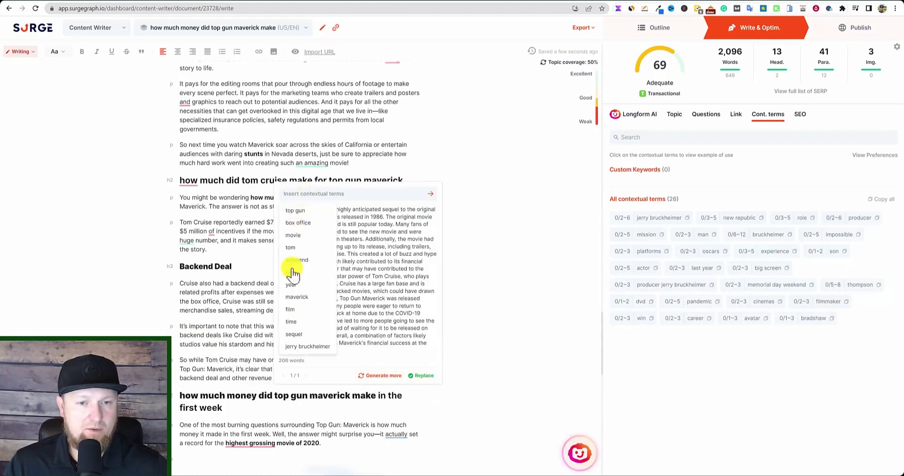
left_click(296, 198)
type("filmmaker")
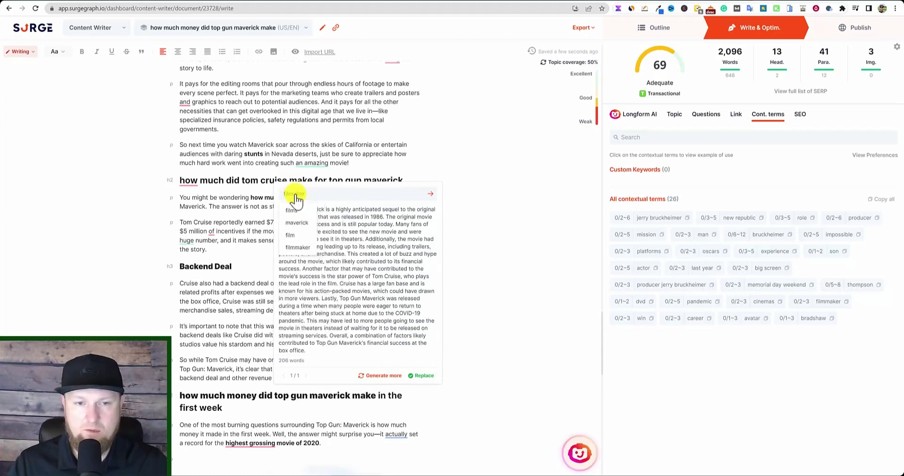
left_click(298, 247)
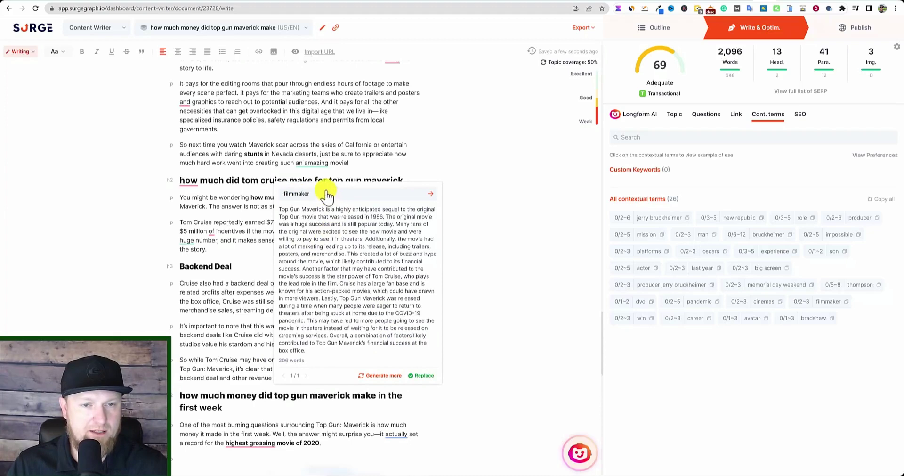
left_click(431, 196)
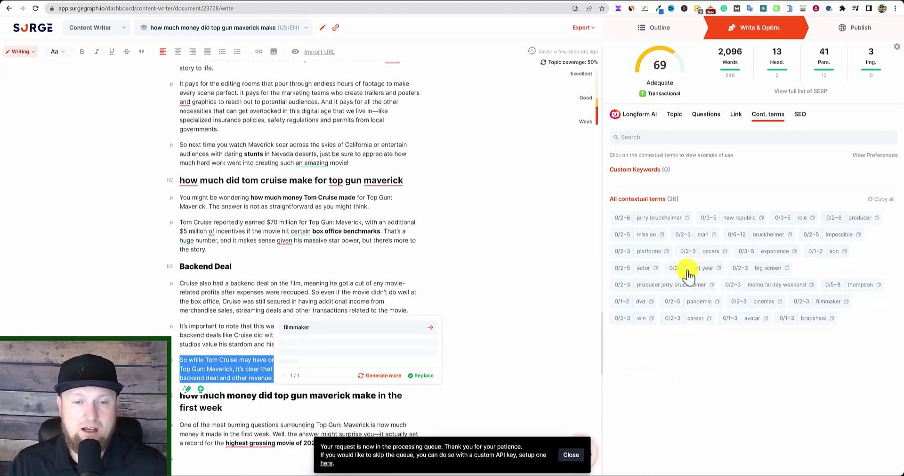
mouse_move(661, 76)
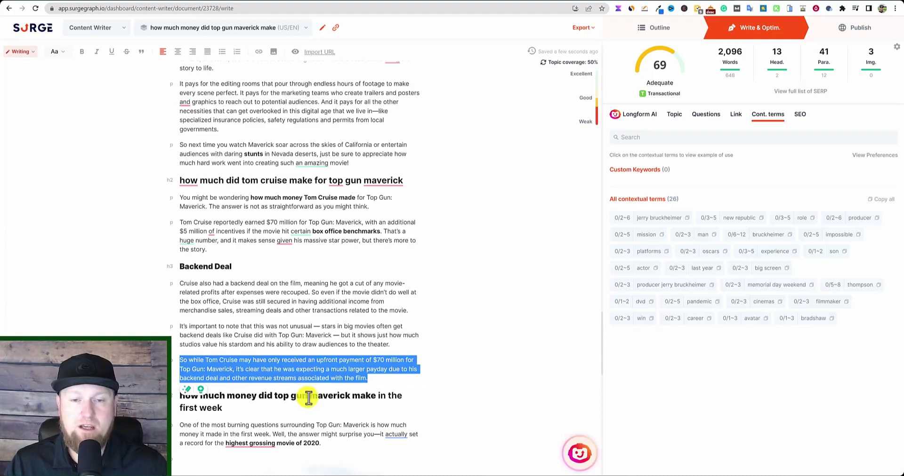
left_click(829, 359)
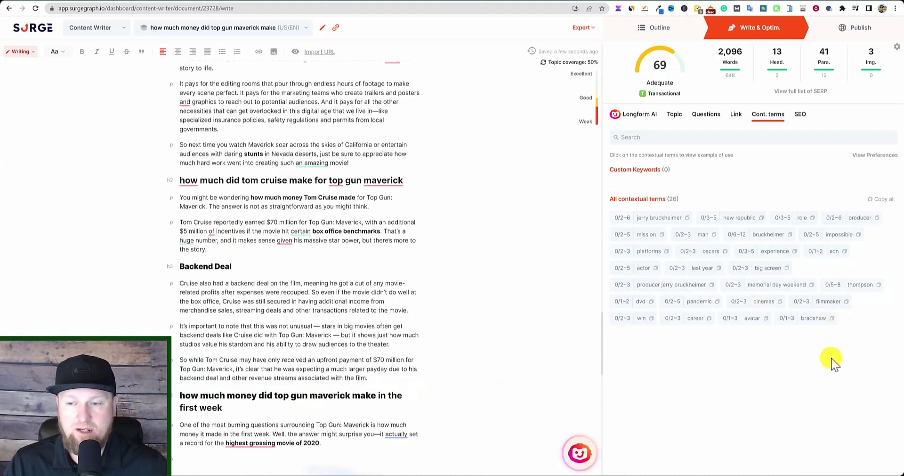
Select all the unused contextual terms, switch to ChatGPT and review the prompt containing them and its generated paragraph.
mouse_move(849, 313)
left_mouse_down()
mouse_move(819, 312)
mouse_move(649, 252)
mouse_move(597, 218)
mouse_move(856, 329)
mouse_move(814, 323)
mouse_move(608, 211)
mouse_move(663, 229)
mouse_move(841, 325)
left_mouse_up()
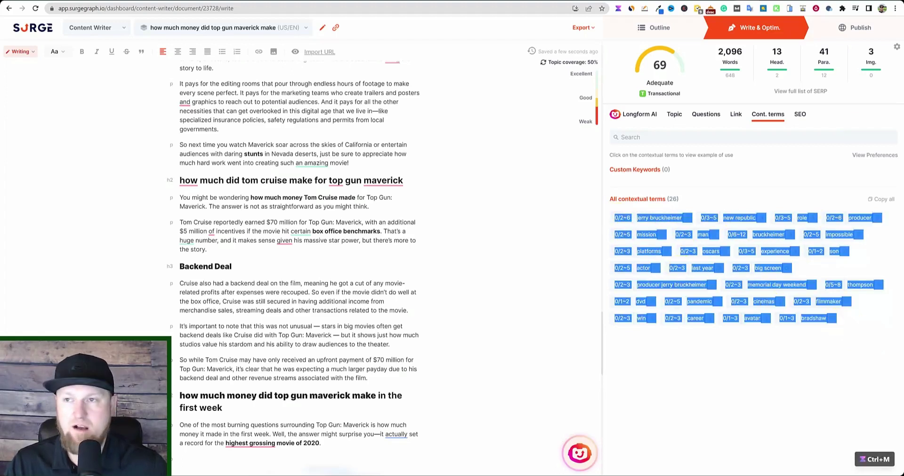
key("ctrl+Tab")
scroll(389, 172, "up", 20)
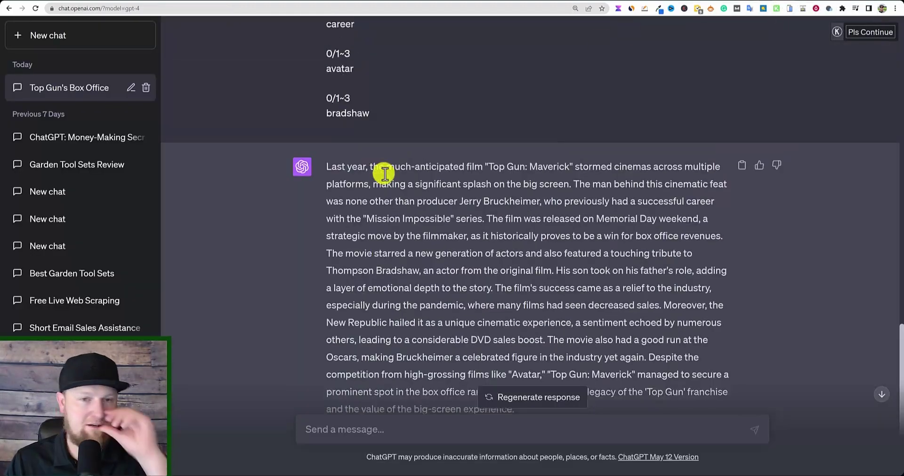
scroll(362, 183, "up", 8)
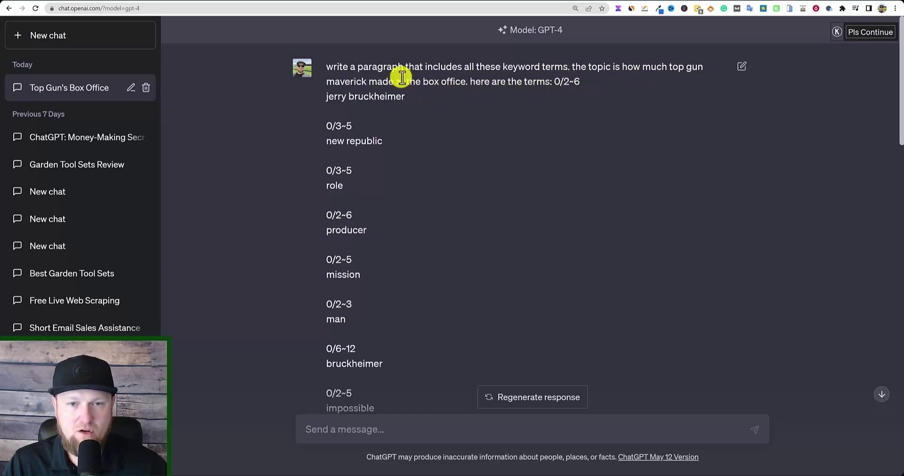
scroll(424, 330, "down", 10)
scroll(456, 332, "down", 2)
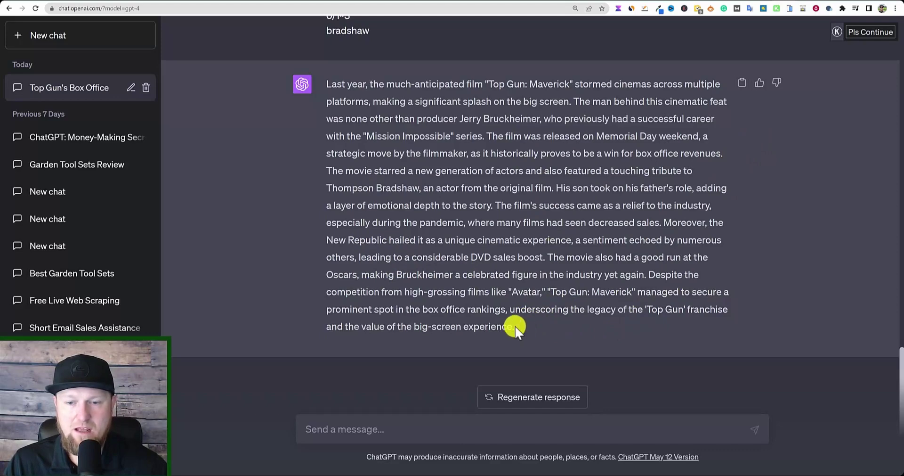
Copy the generated paragraph from ChatGPT and paste it as plain text into a new paragraph above the SurgeGraph article's Conclusion heading.
left_click_drag(515, 326, 324, 90)
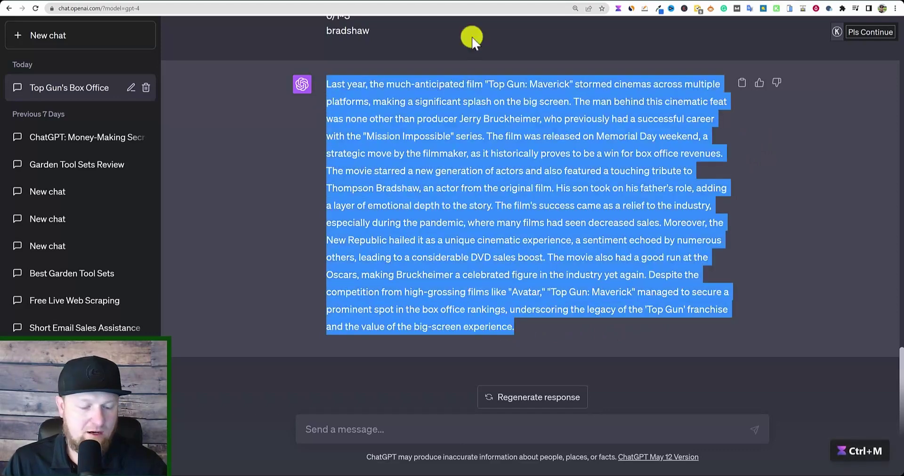
key("ctrl+Tab")
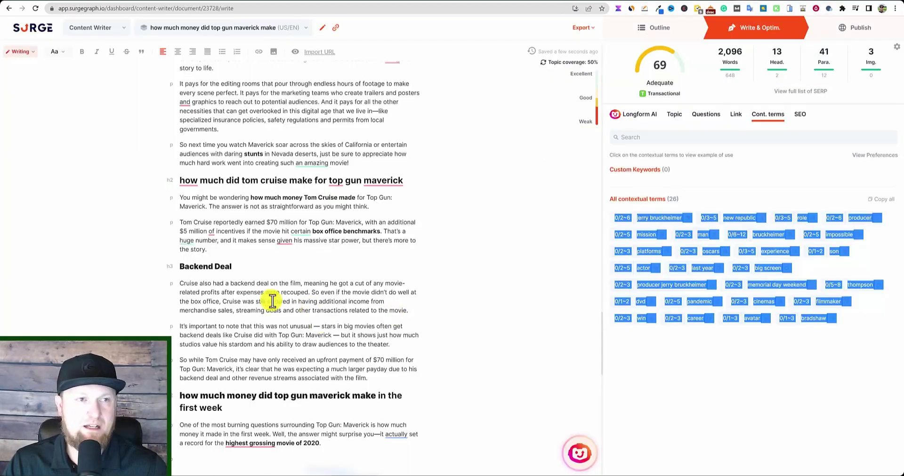
scroll(325, 324, "down", 9)
scroll(324, 323, "down", 5)
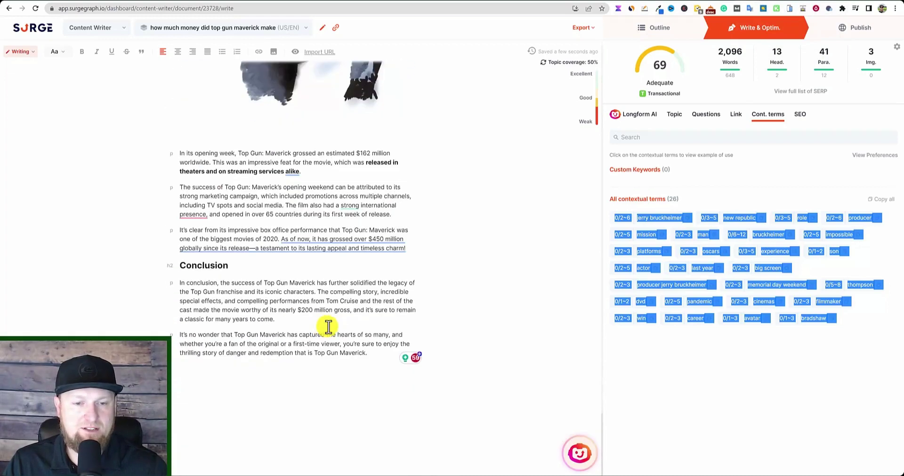
left_click(415, 248)
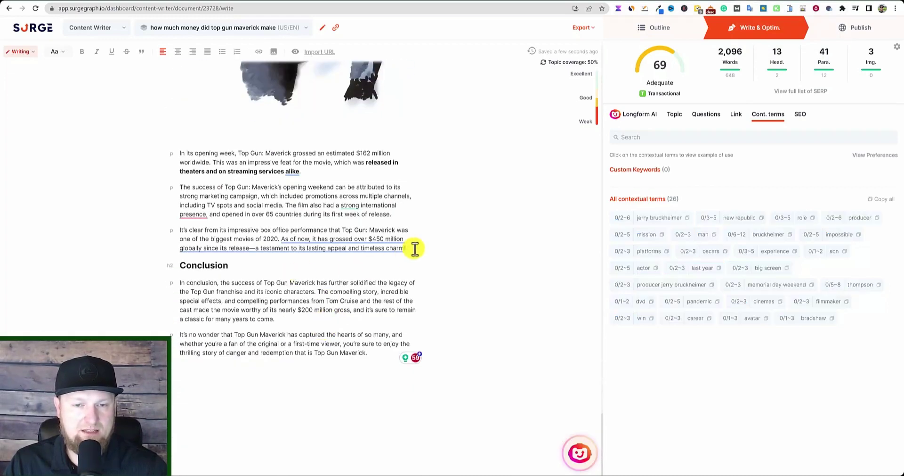
key("Return")
right_click(228, 267)
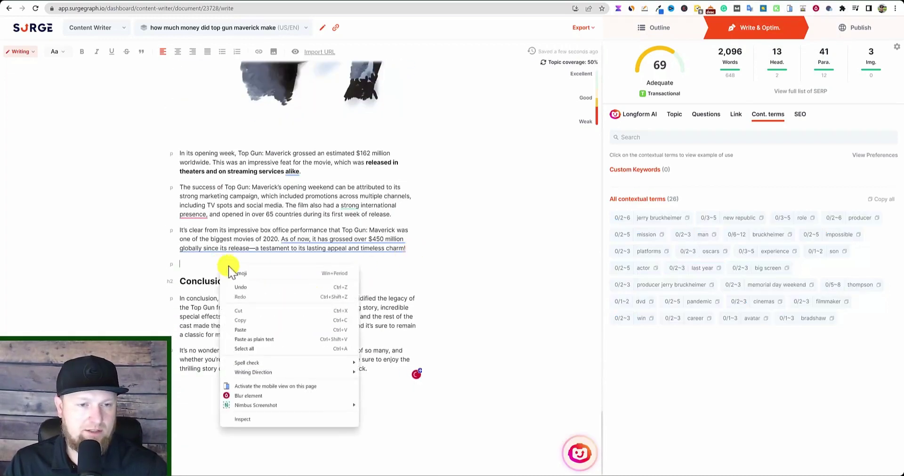
left_click(257, 339)
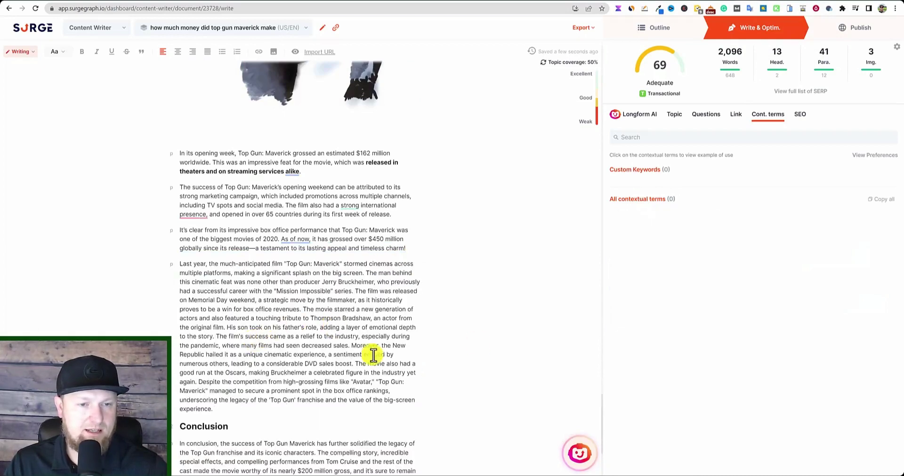
Check the content score and filter the contextual terms to hide the used ones.
mouse_move(669, 76)
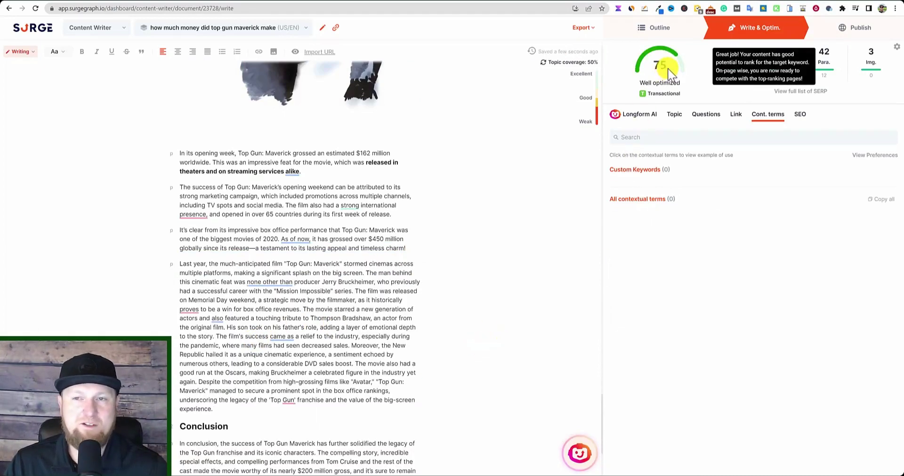
left_click(736, 114)
left_click(765, 114)
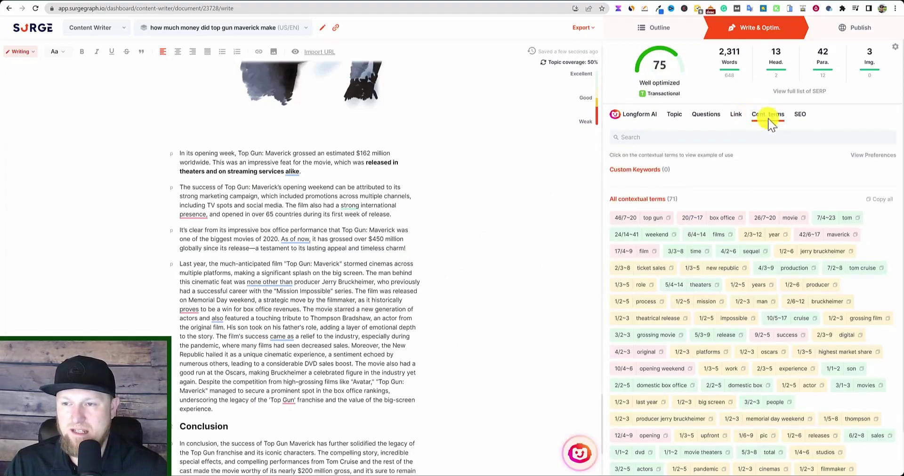
left_click(872, 153)
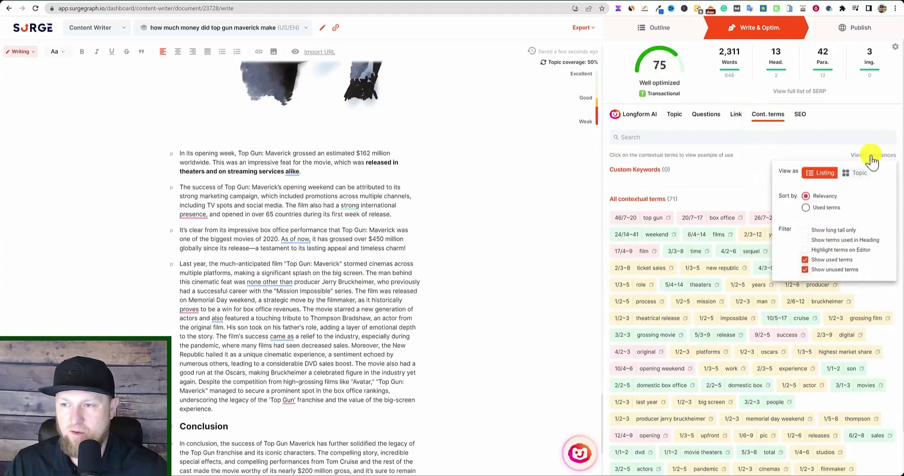
left_click(804, 259)
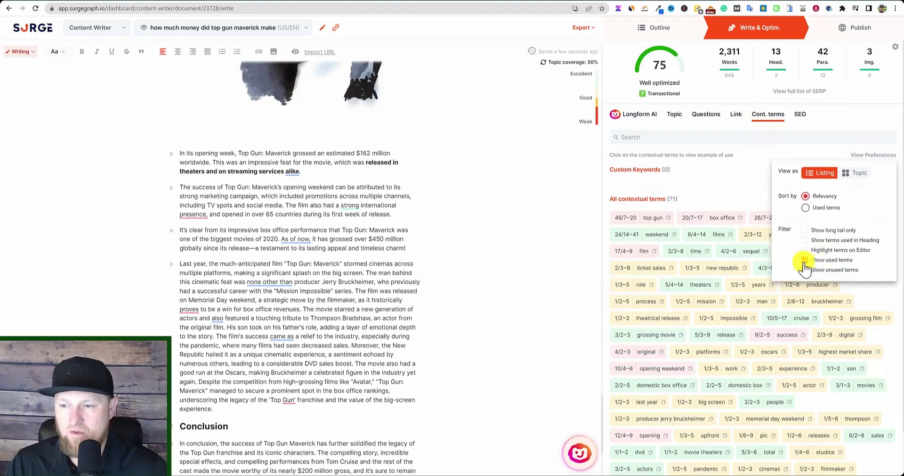
left_click(716, 248)
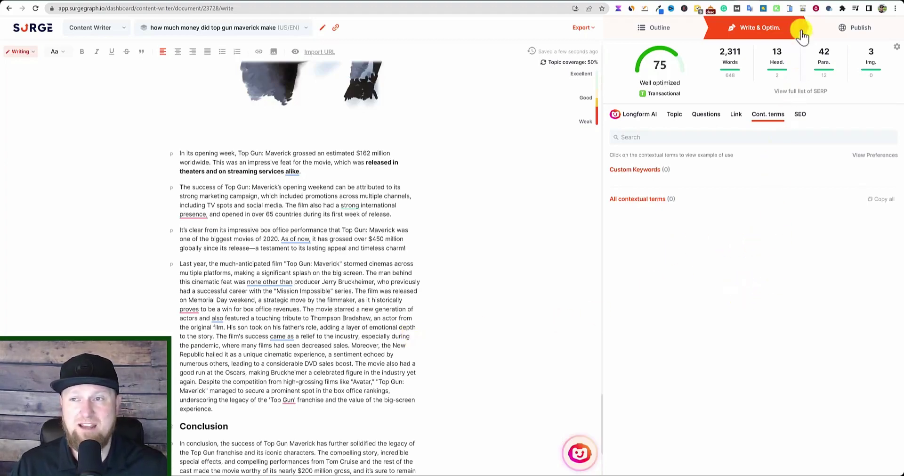
left_click(758, 2)
left_click(758, 4)
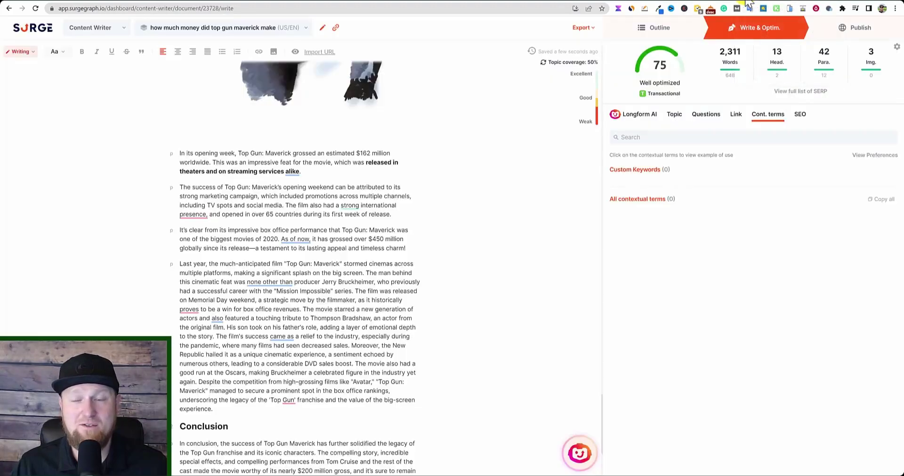
mouse_move(670, 84)
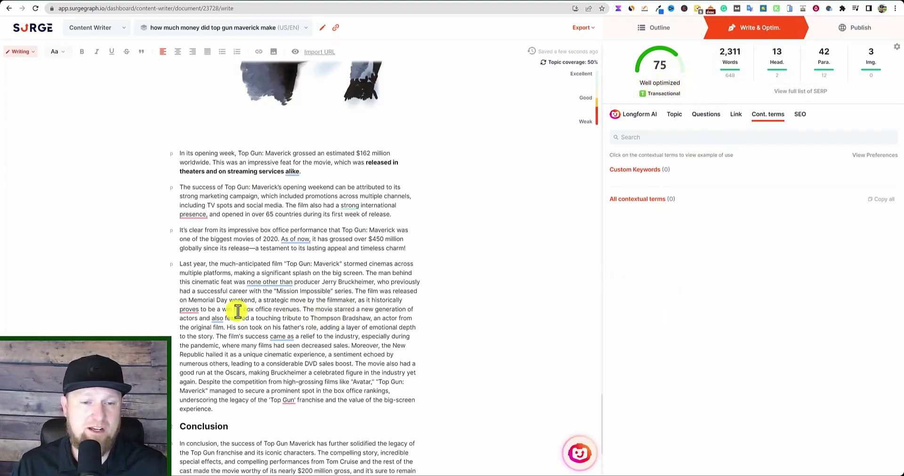
Split the pasted paragraph into three, breaking before "The movie starred a new generation" and before "The movie also had a good run".
left_click(305, 309)
key("Return")
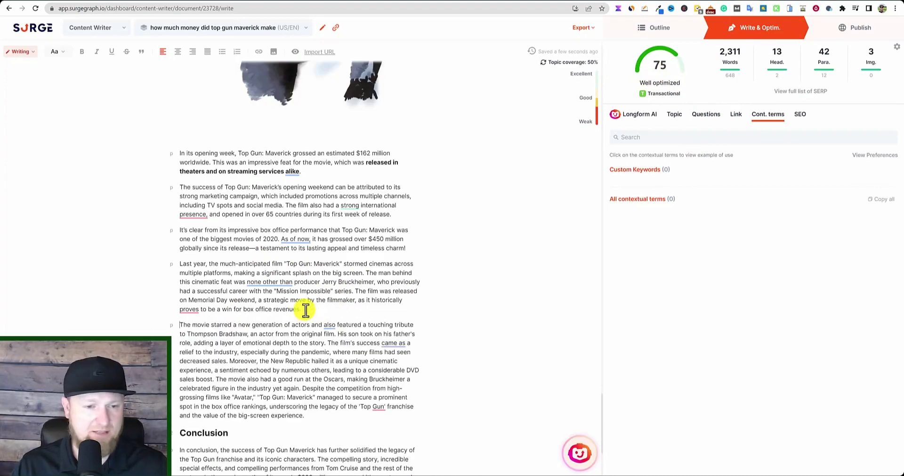
scroll(273, 334, "up", 1)
left_click(225, 420)
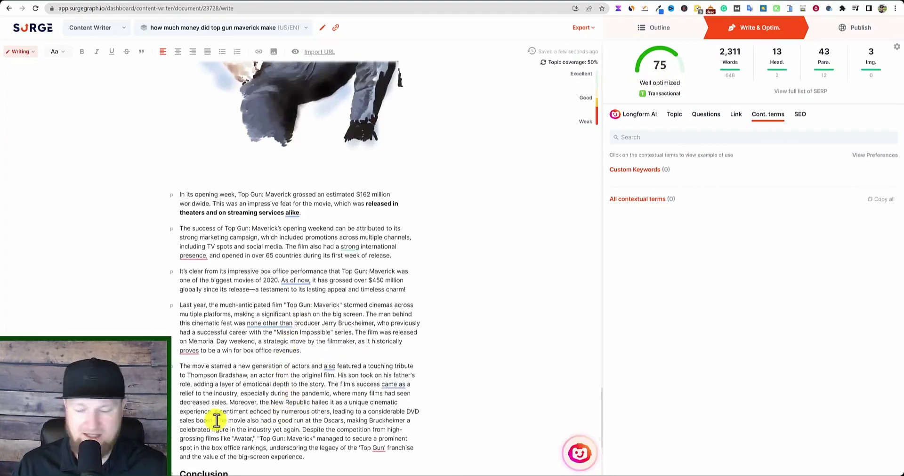
key("Return")
scroll(239, 419, "down", 3)
scroll(308, 336, "up", 1)
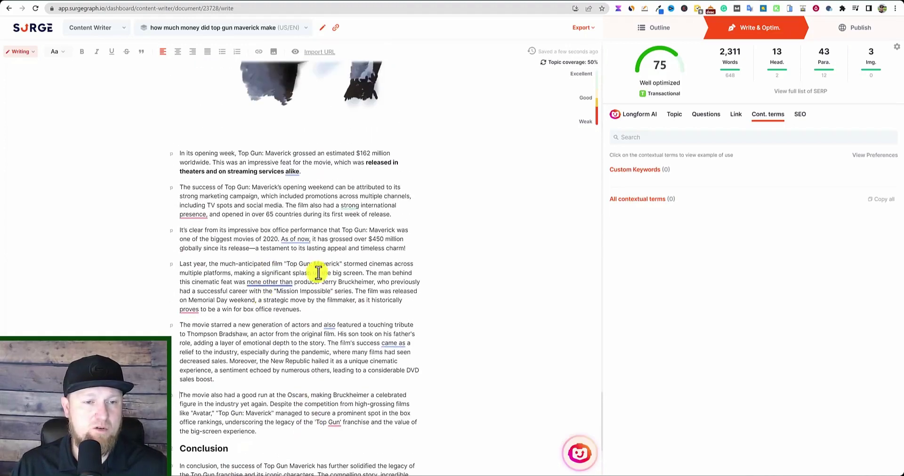
Review the content score, the topic suggestions and the article's earlier sections.
scroll(283, 373, "up", 6)
mouse_move(661, 68)
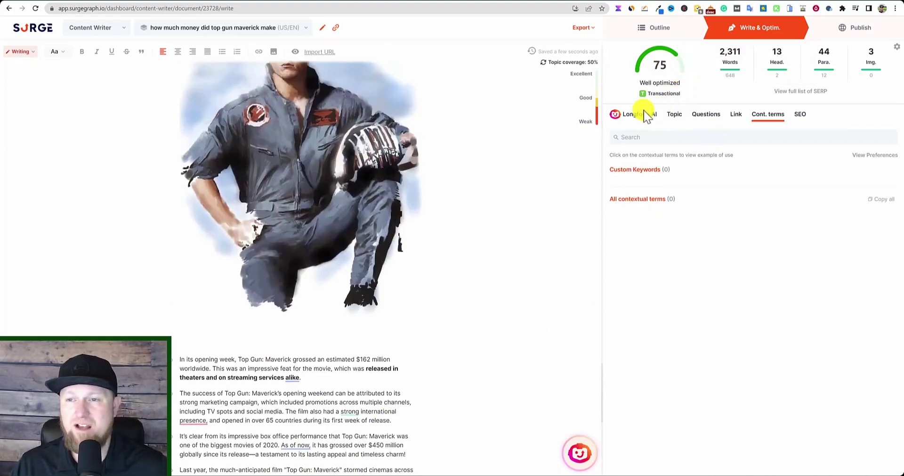
left_click(677, 114)
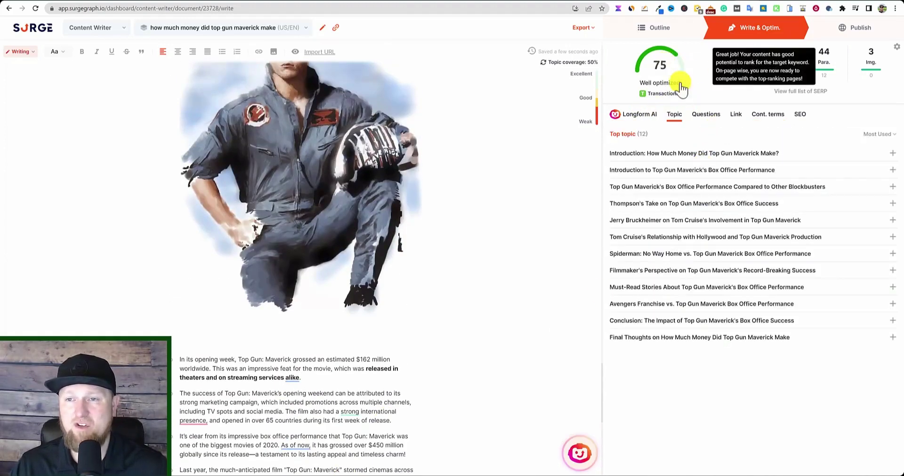
scroll(486, 293, "up", 8)
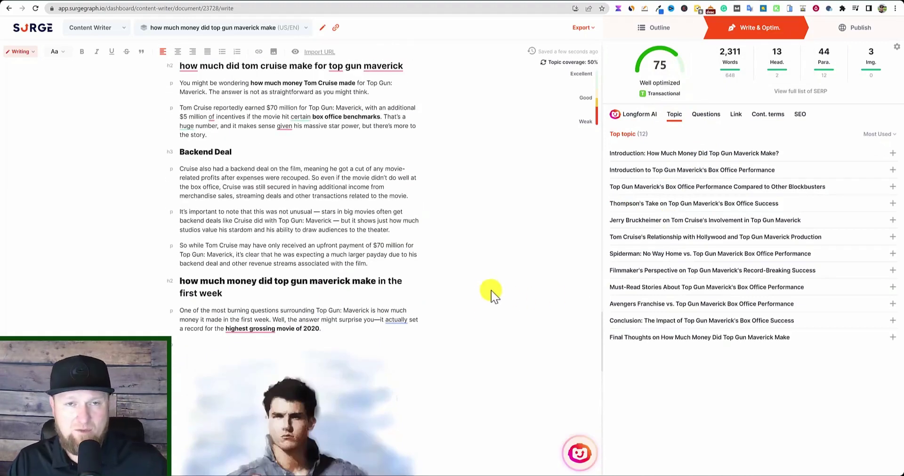